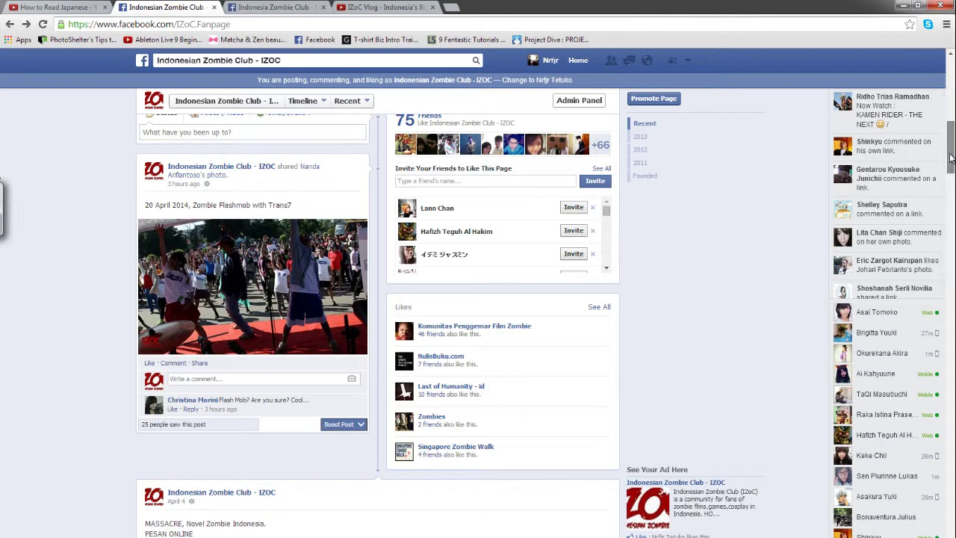
View the flashmob photo full size on the current Facebook page, then scroll back to the top
mouse_move(950, 157)
left_mouse_down()
mouse_move(949, 254)
mouse_move(949, 131)
left_mouse_up()
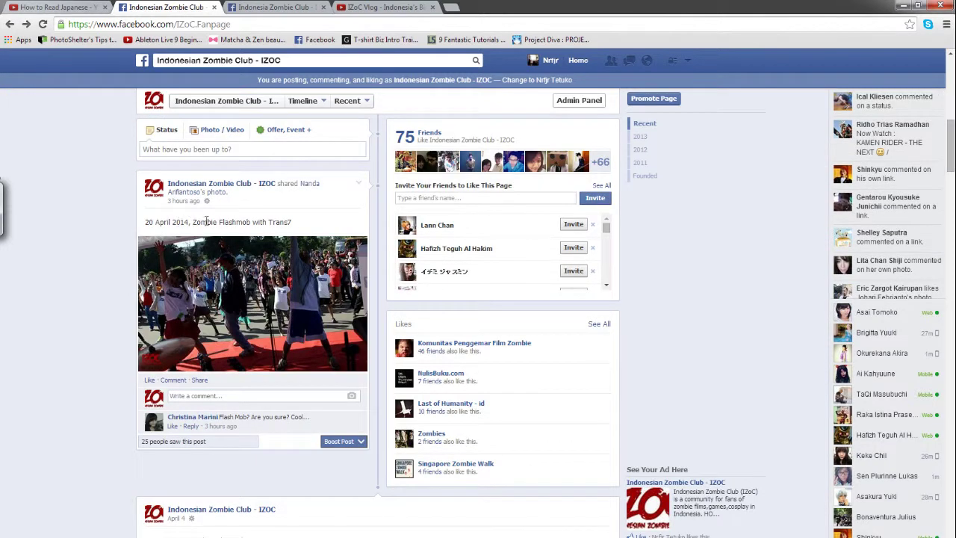
left_click(266, 270)
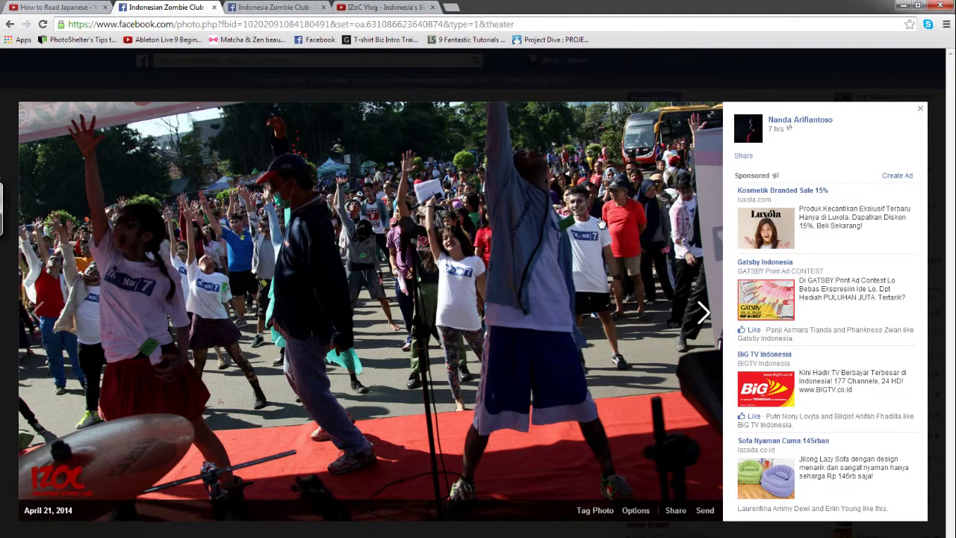
left_click(6, 279)
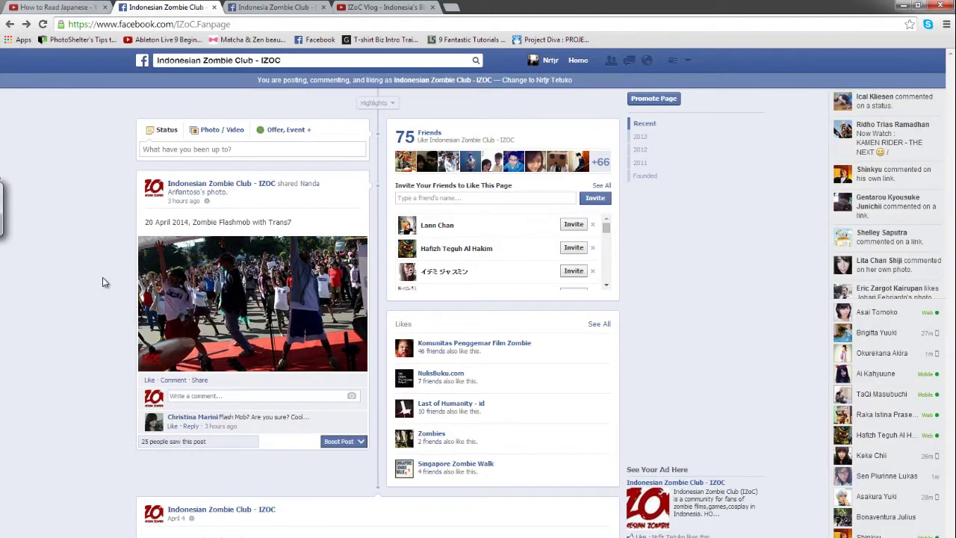
scroll(100, 282, "up", 2)
scroll(93, 282, "up", 1)
scroll(94, 283, "up", 1)
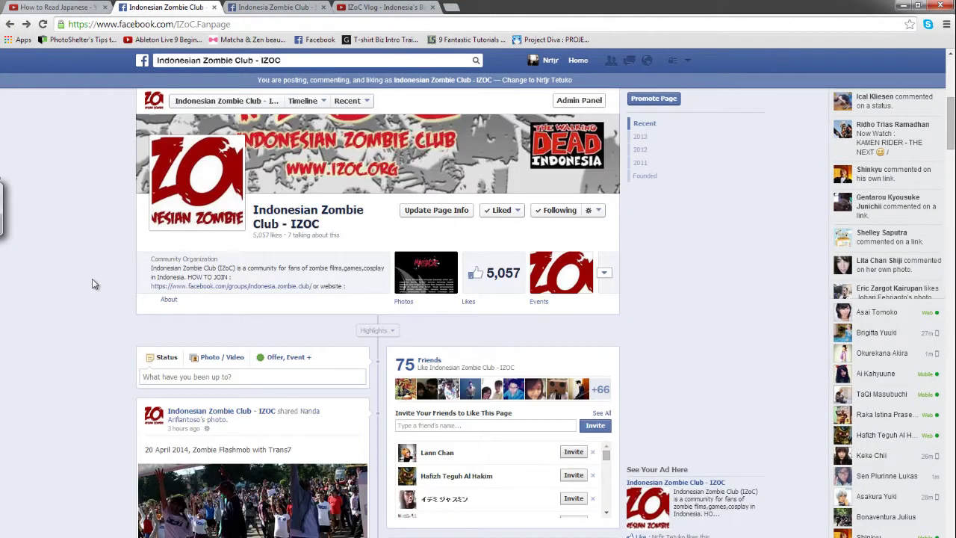
scroll(94, 283, "up", 1)
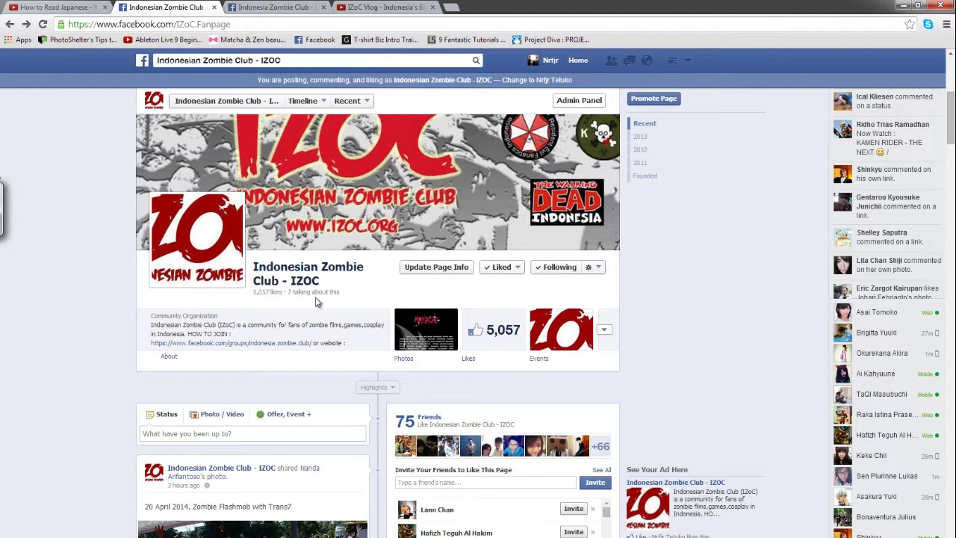
scroll(315, 301, "up", 1)
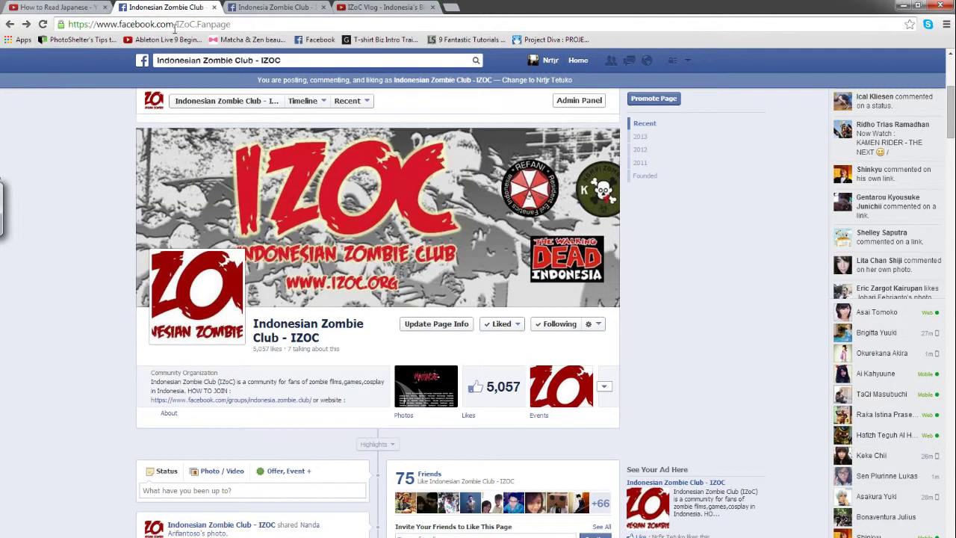
Browse the Indonesia Zombie Club - IZoC group feed and view its crowd photo full size
left_click(247, 8)
left_click_drag(951, 224, 948, 164)
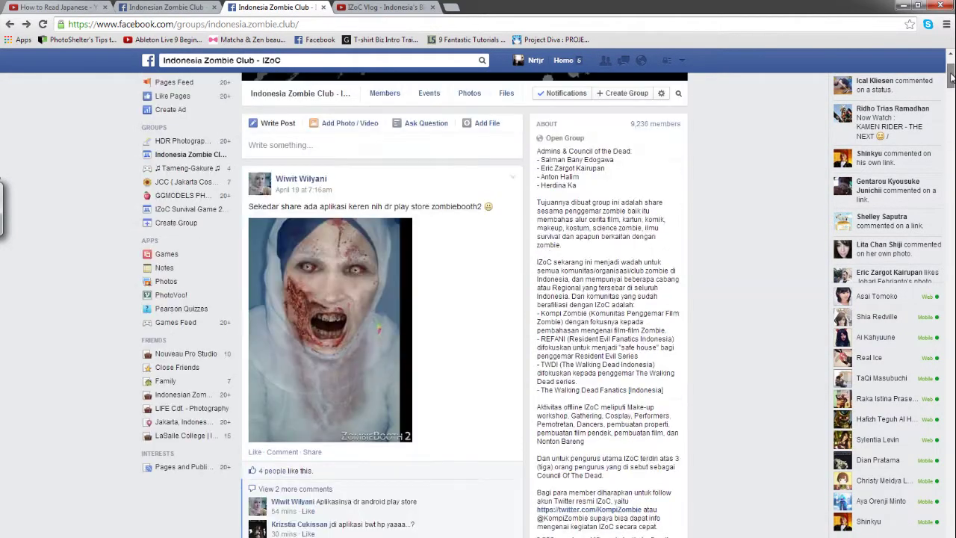
left_click_drag(948, 164, 949, 78)
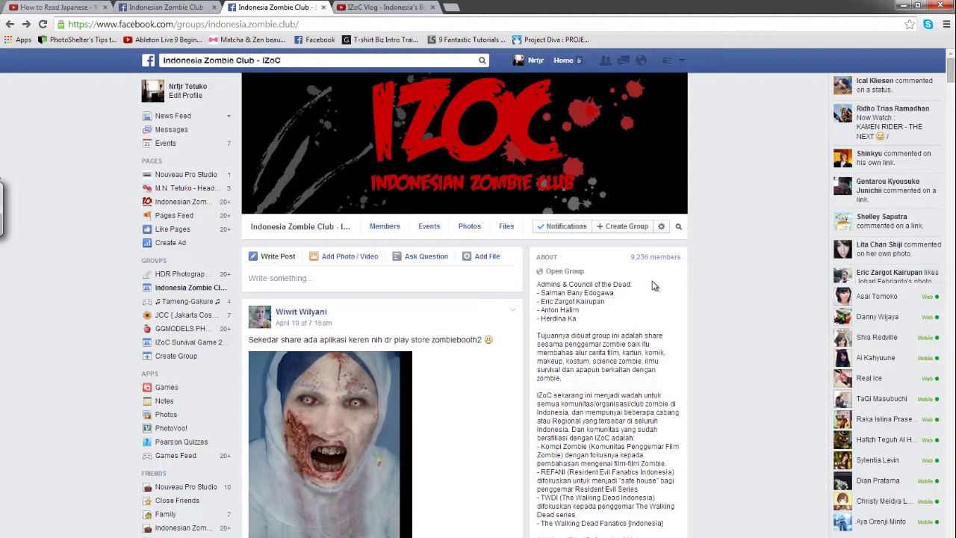
left_click_drag(951, 76, 951, 105)
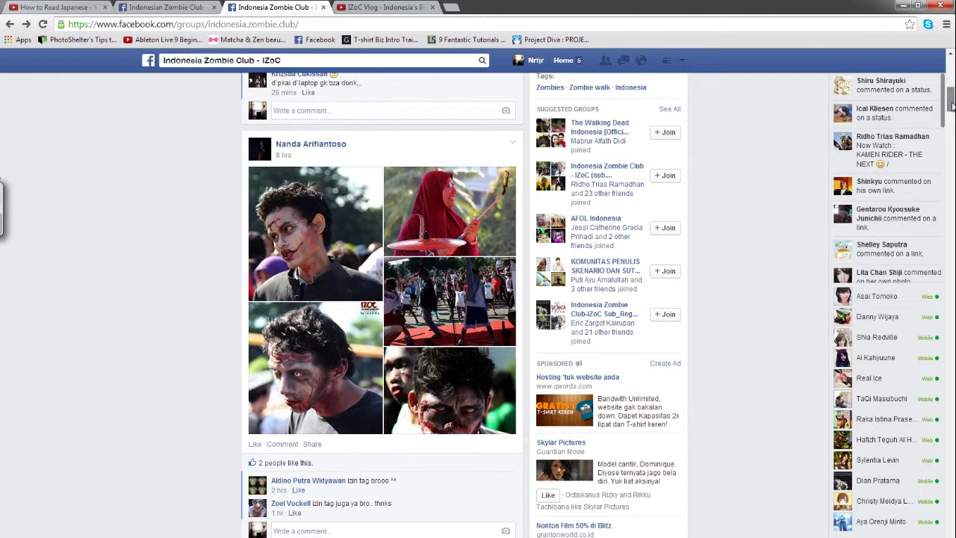
left_click_drag(952, 105, 950, 195)
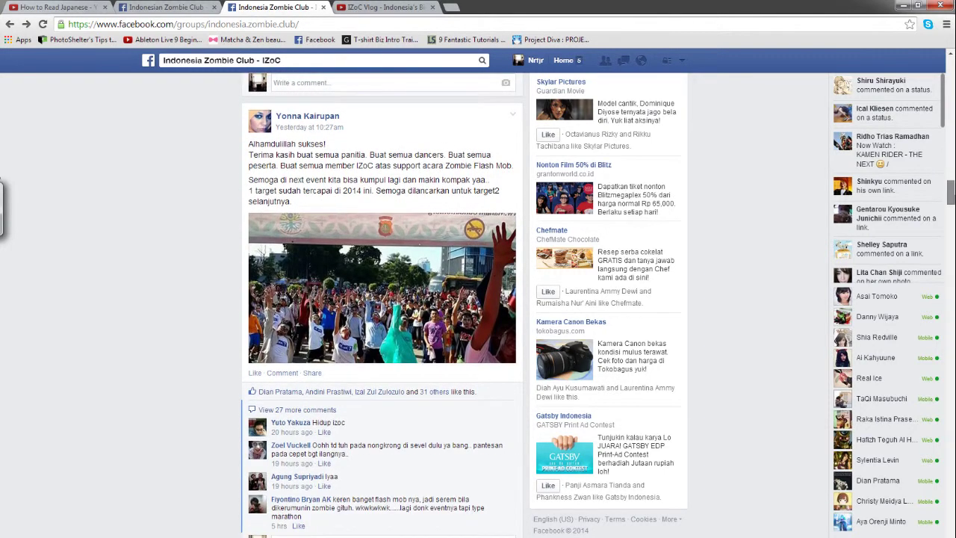
left_click(336, 289)
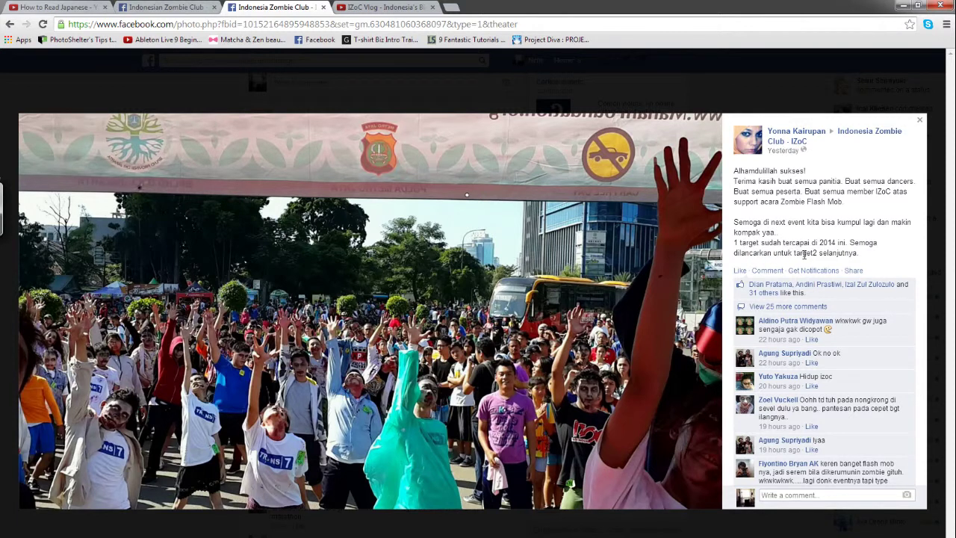
left_click(3, 389)
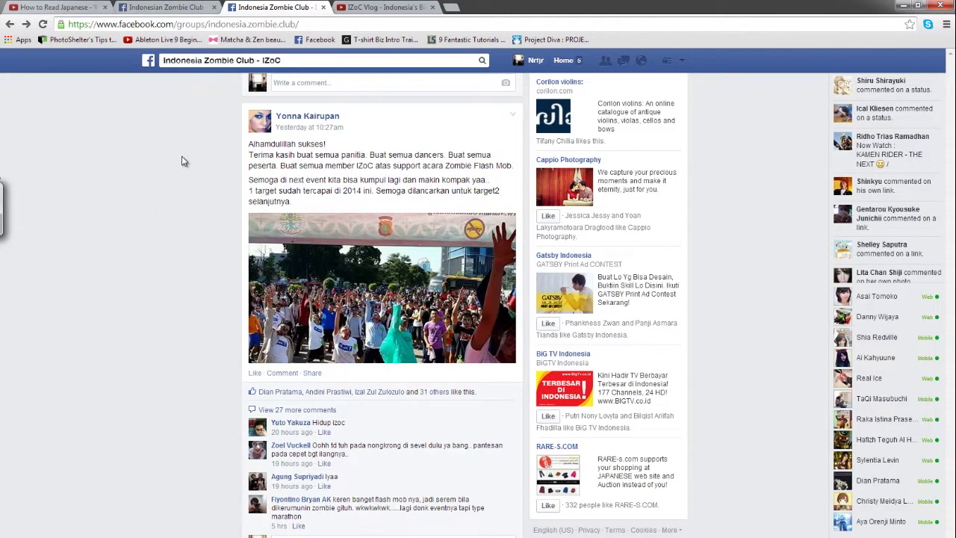
left_click(365, 9)
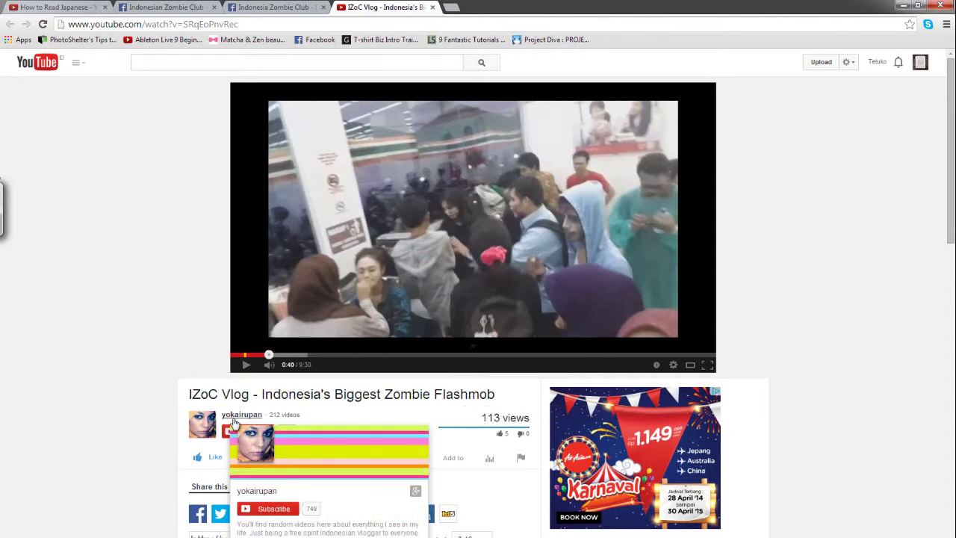
Play the IZoC Vlog zombie flashmob video briefly, then pause it
left_click(246, 365)
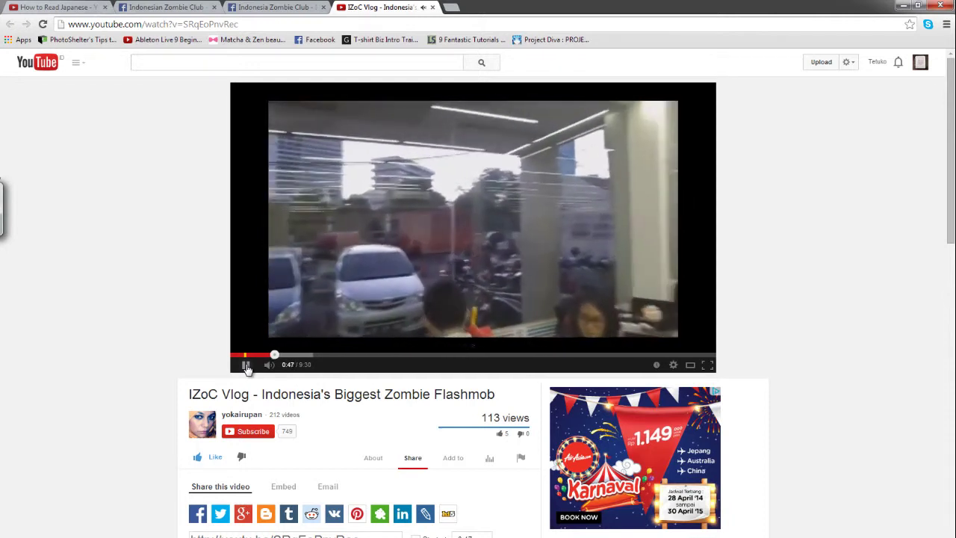
left_click(246, 366)
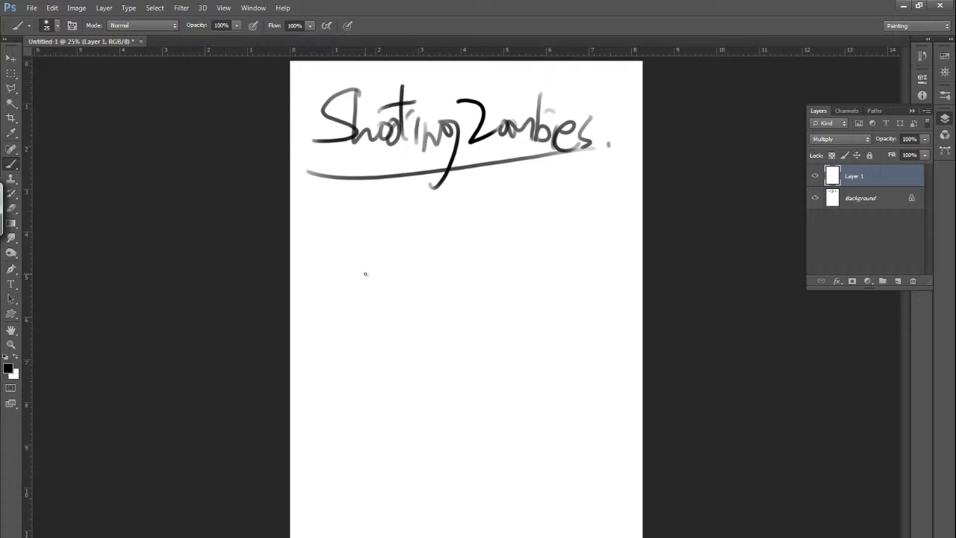
Paint 'J.' and then 'A.' in a column beneath the underlined Shooting Zombies title
left_click_drag(306, 211, 315, 247)
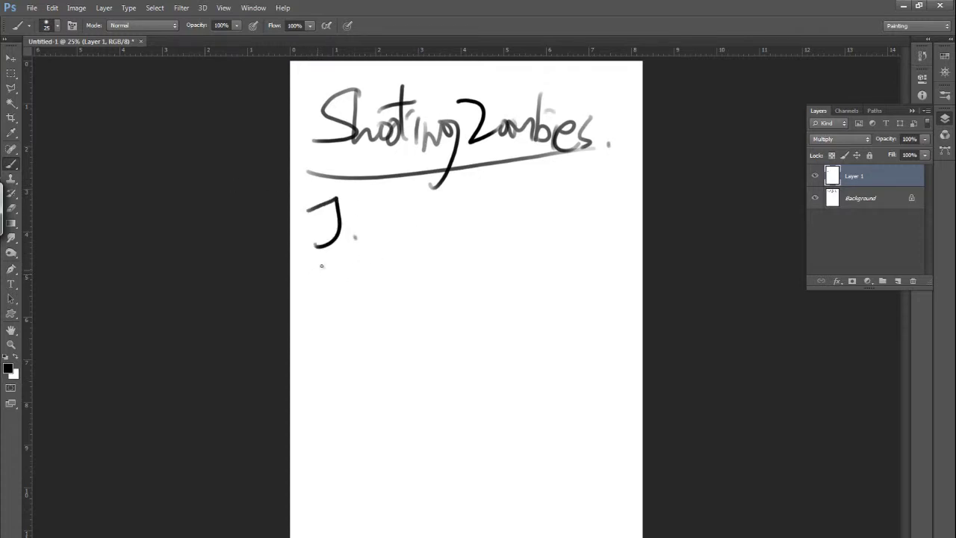
mouse_move(326, 260)
left_mouse_down()
mouse_move(307, 307)
mouse_move(343, 305)
mouse_move(333, 281)
left_mouse_up()
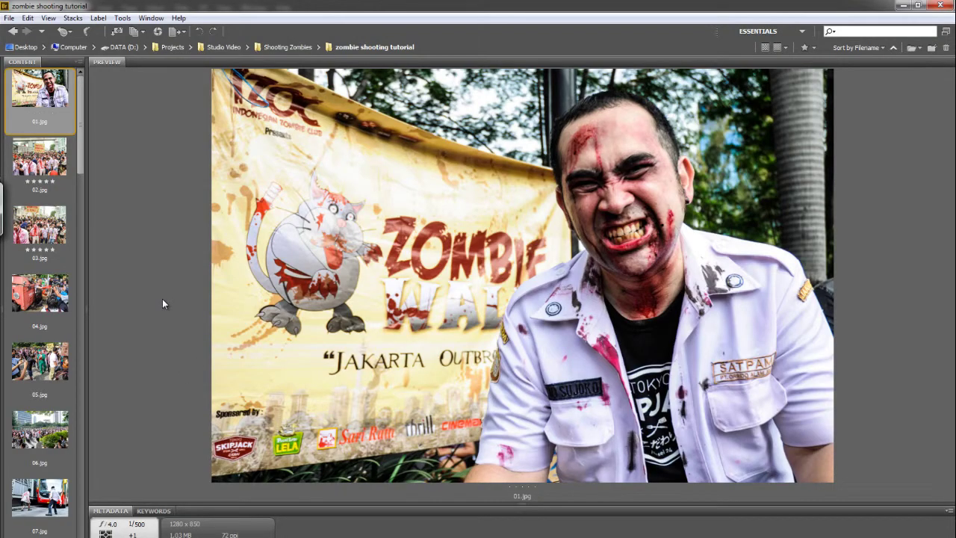
Step the Bridge preview from 01.jpg through 02.jpg and 03.jpg to 04.jpg
key("Down")
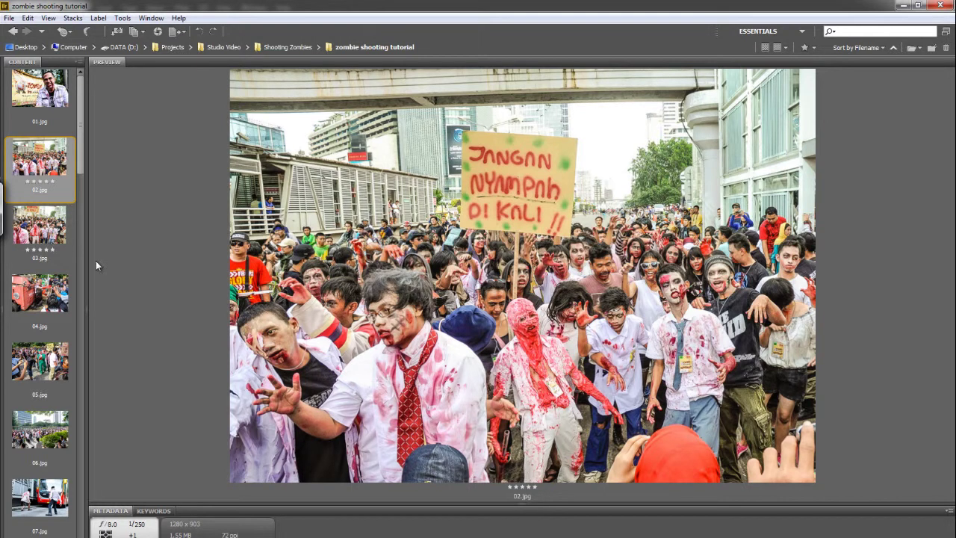
left_click(63, 243)
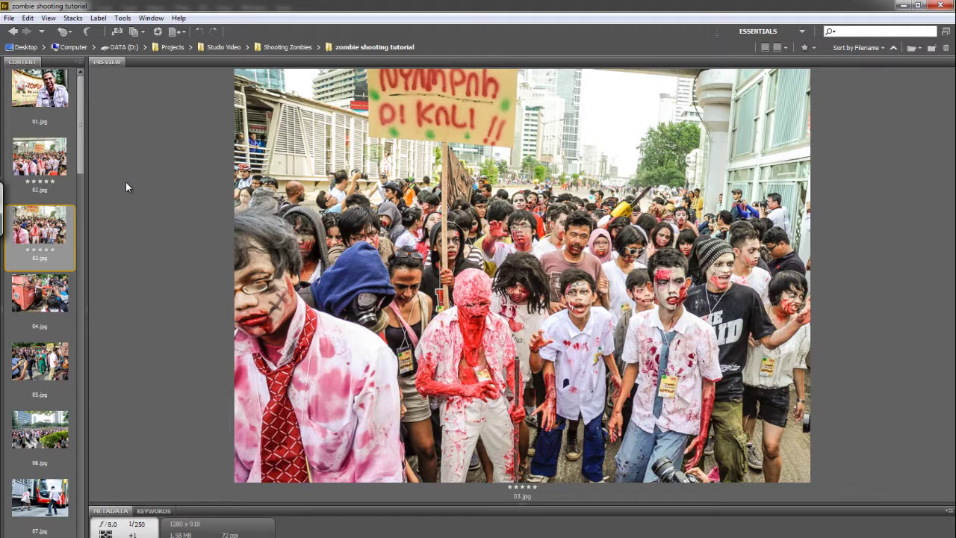
key("Down")
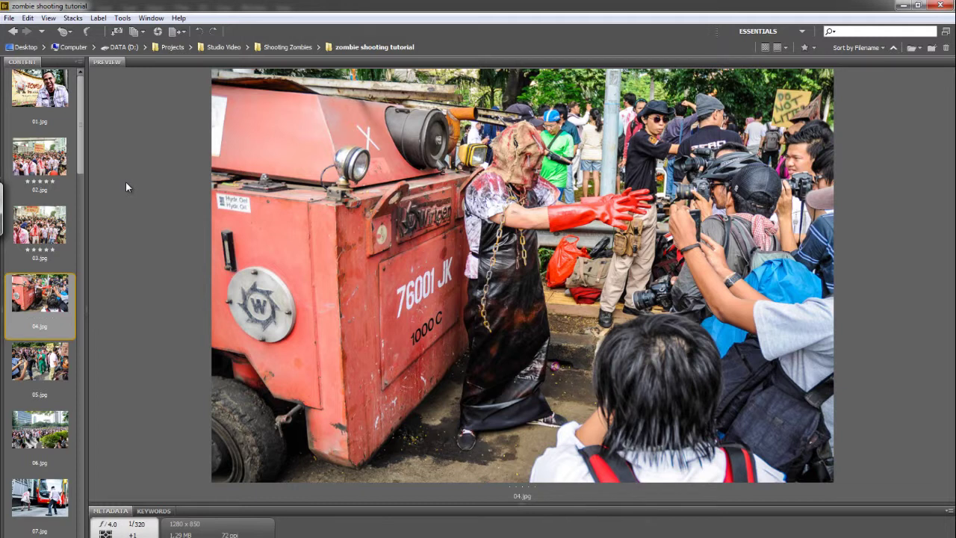
Advance the preview through 05.jpg and 06.jpg to the red-bus photo 07.jpg
key("Right")
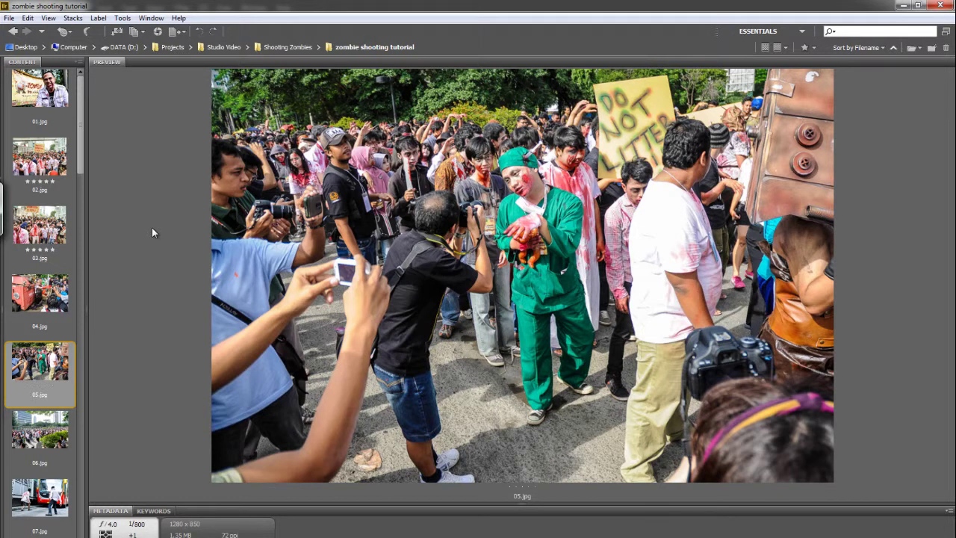
key("Down")
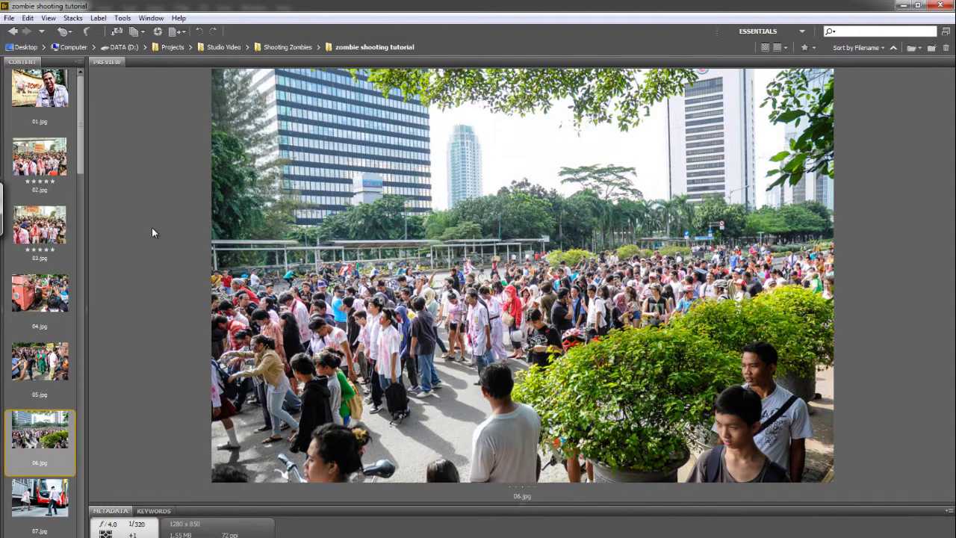
key("Down")
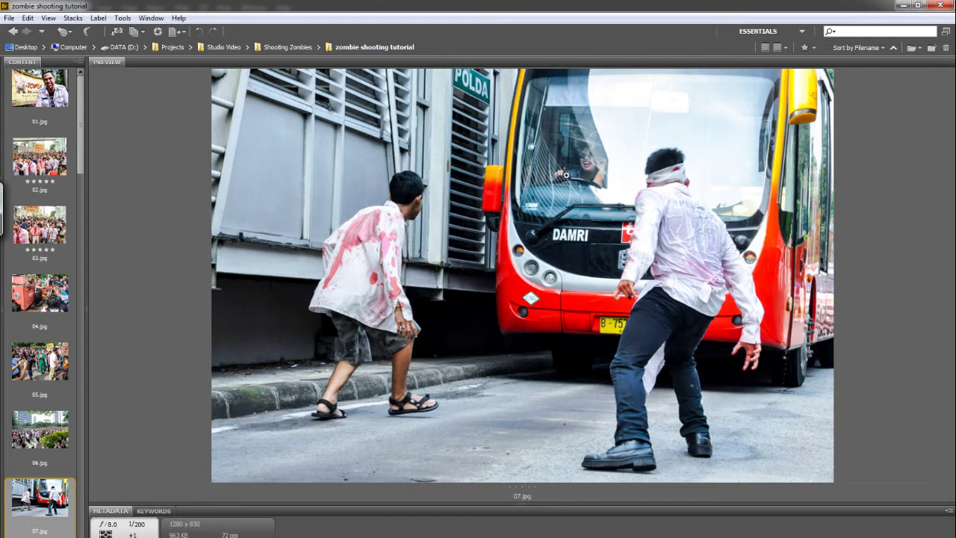
Magnify a detail of the bus photo, then advance through 08–11.jpg to 12.jpg
left_click(585, 163)
left_click(639, 212)
key("Down")
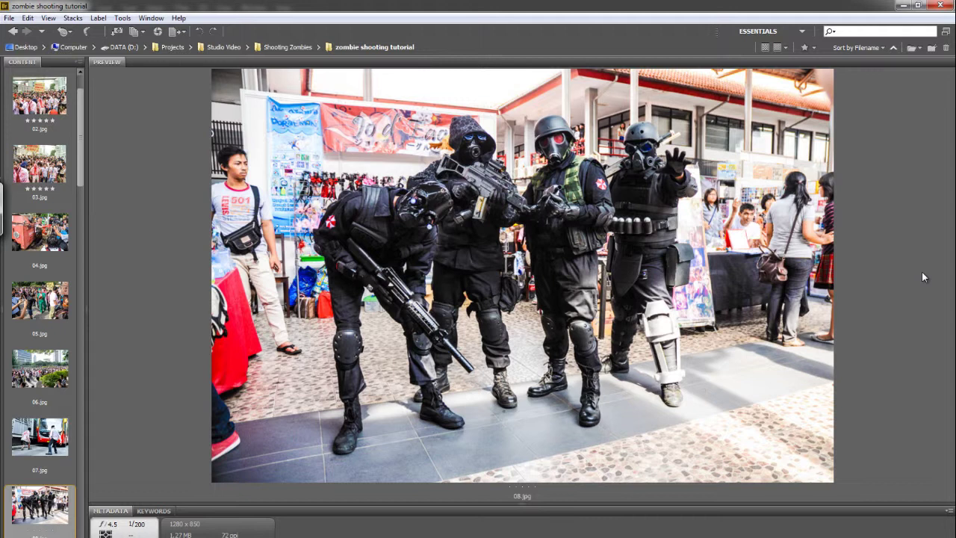
key("Down")
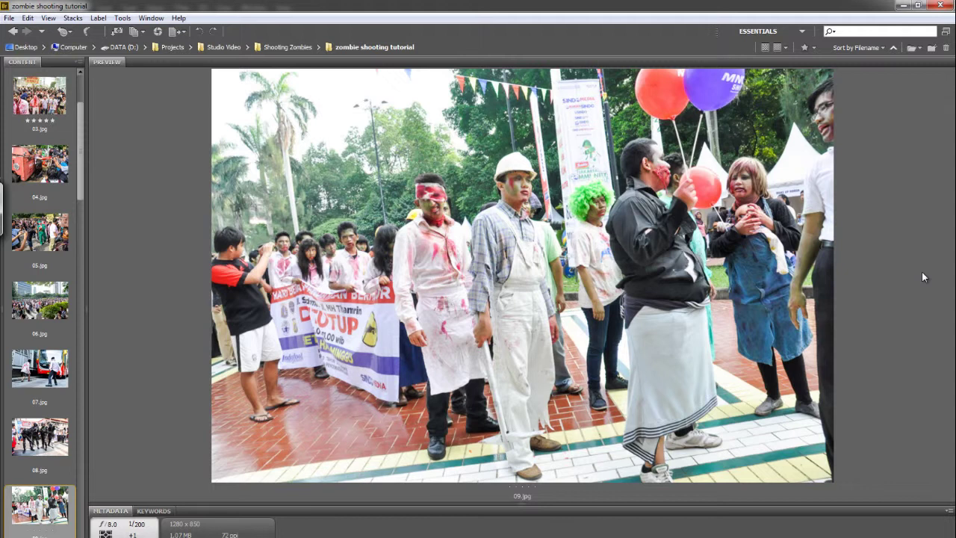
key("Down")
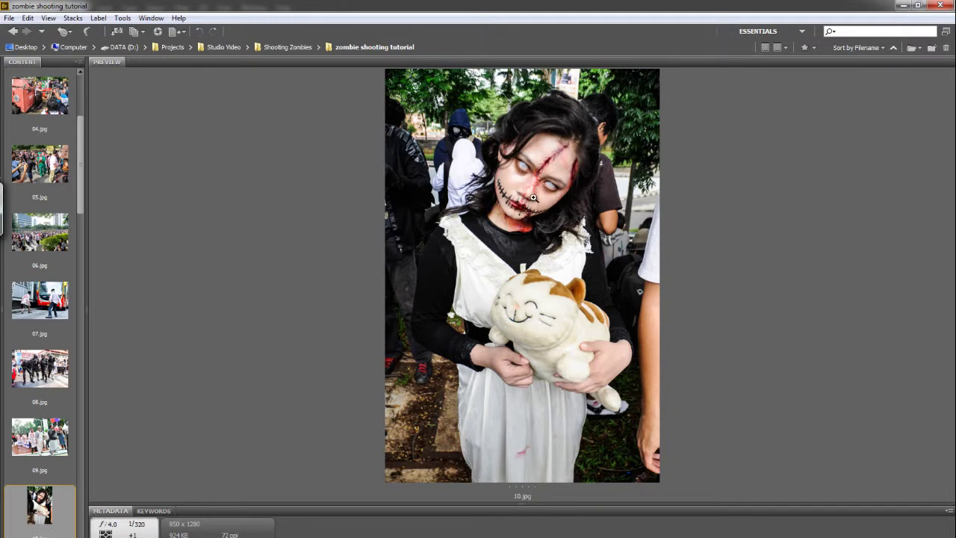
key("Down")
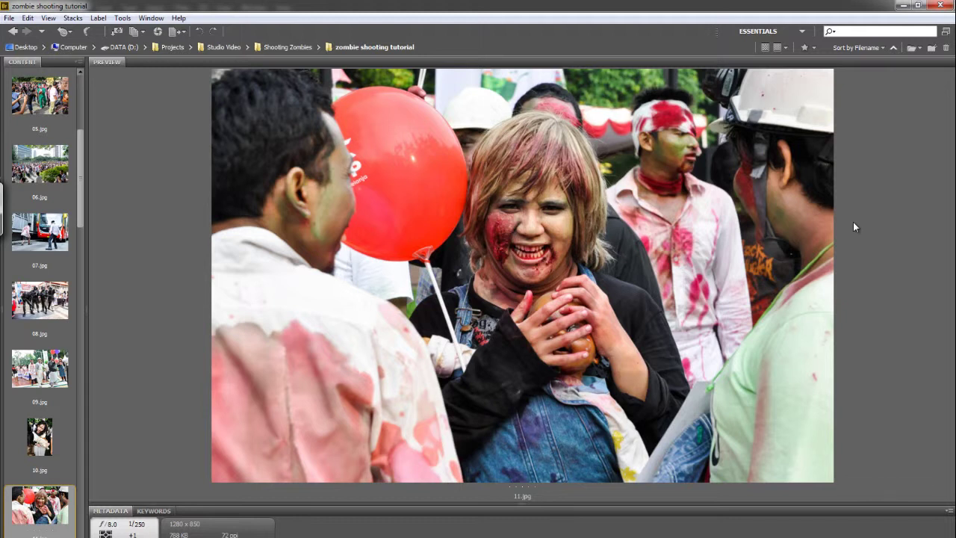
key("Right")
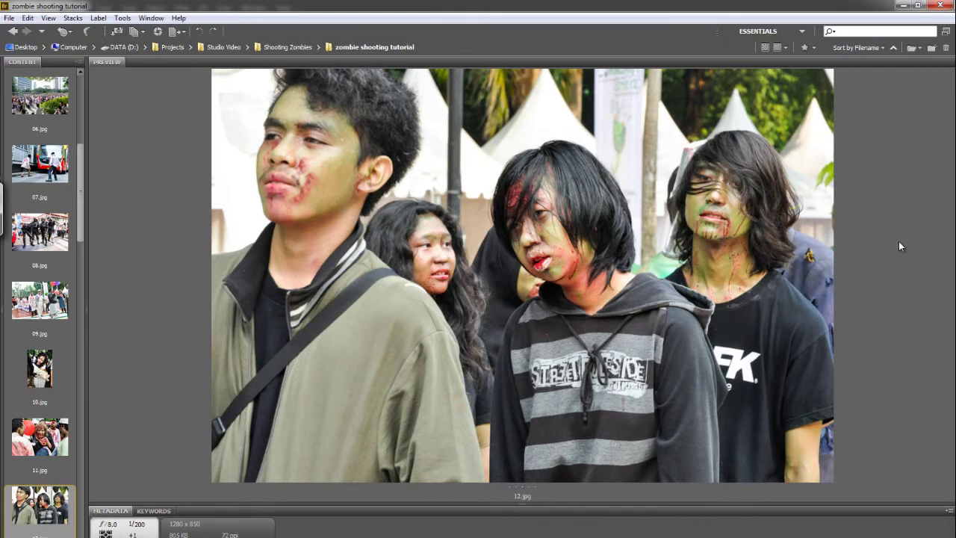
Advance the Bridge preview to 13.jpg, the zombie in sunglasses on a city street
key("Down")
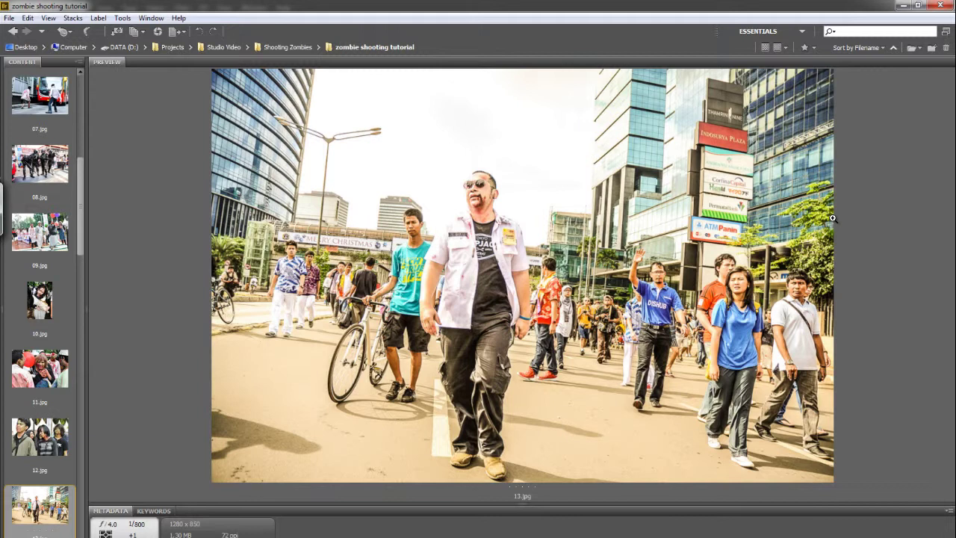
Advance the Bridge preview to 14.jpg, the panda-hat girl applying zombie make-up
key("Down")
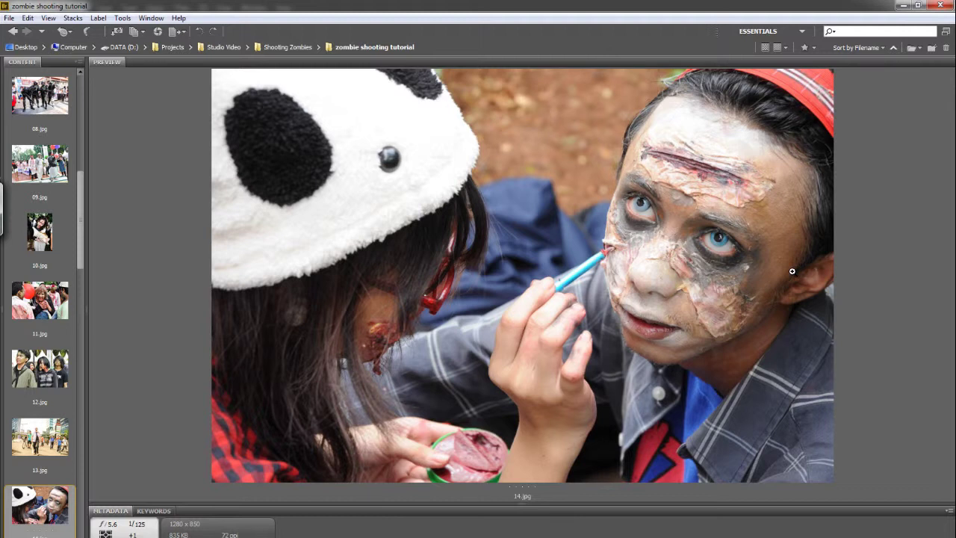
Advance the Bridge preview to 15.jpg, the snarling zombie with a bloody hand
key("Down")
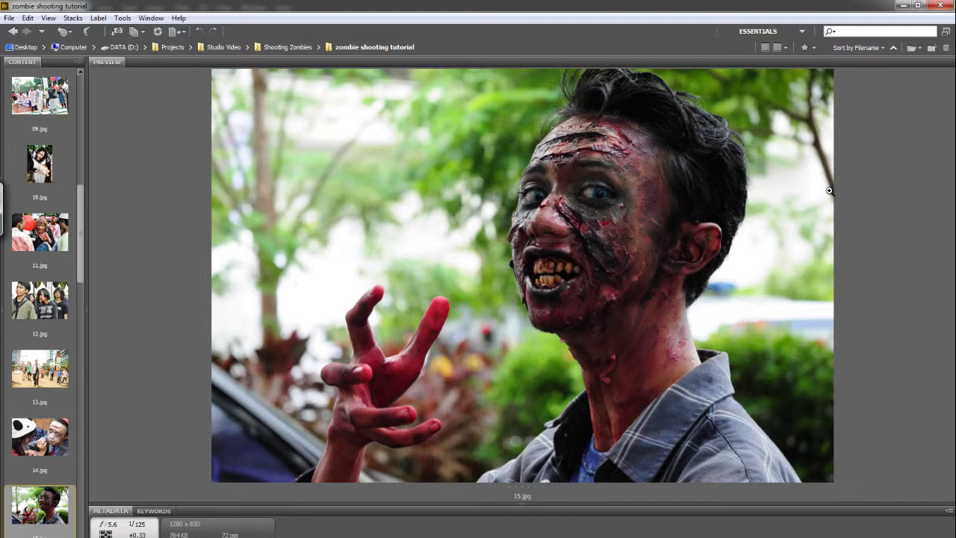
Advance the Bridge preview to 16.jpg, the woman with red-and-black streaked make-up
key("Down")
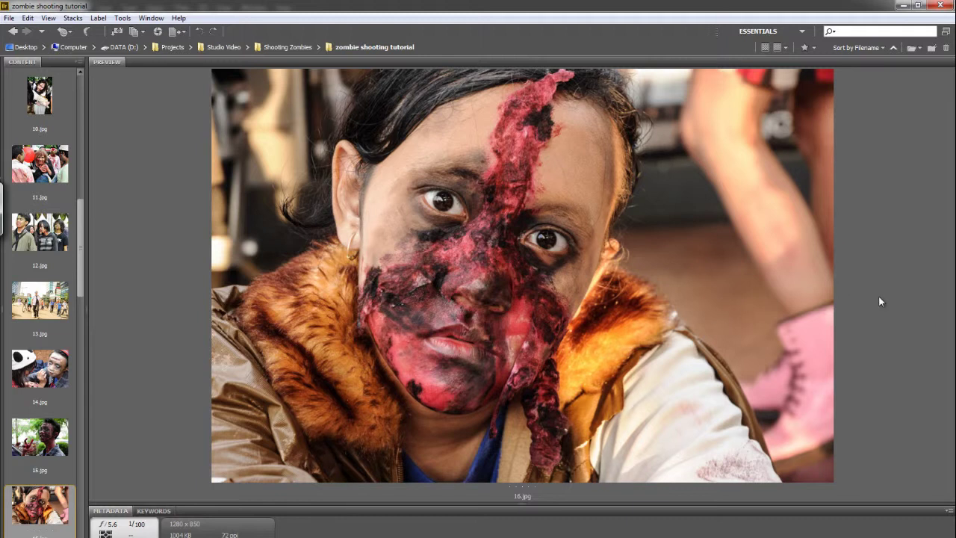
Step the Bridge preview from 17.jpg through 20.jpg to the taped-eye zombie 21.jpg
key("Right")
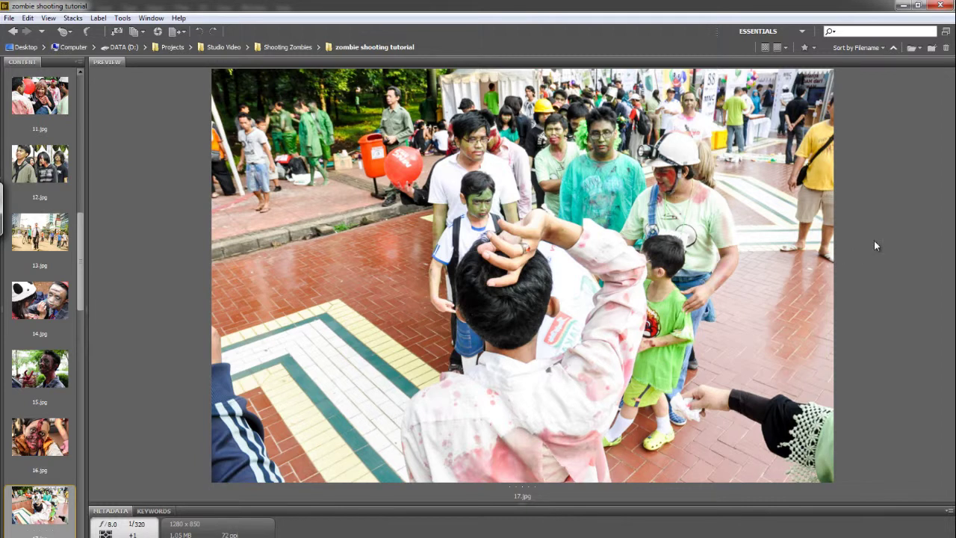
key("Down")
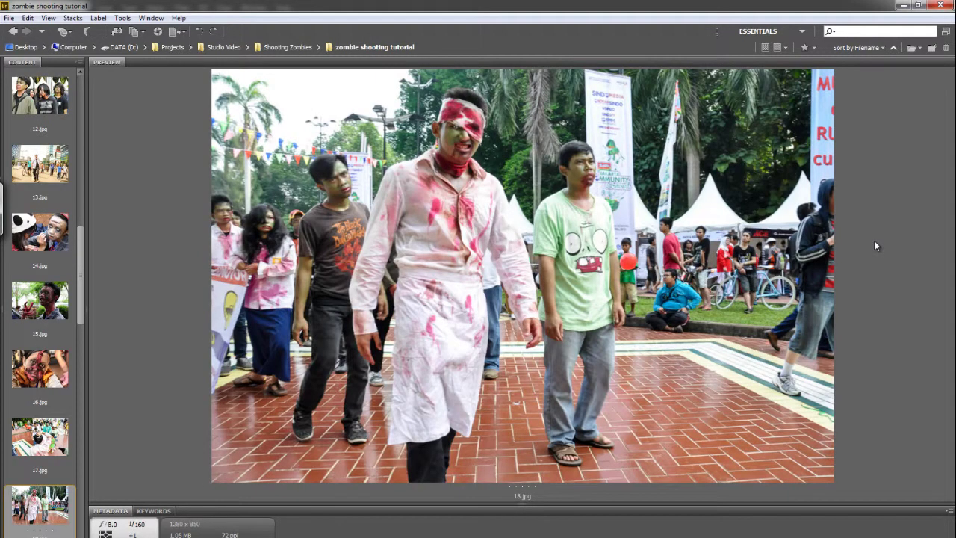
key("Down")
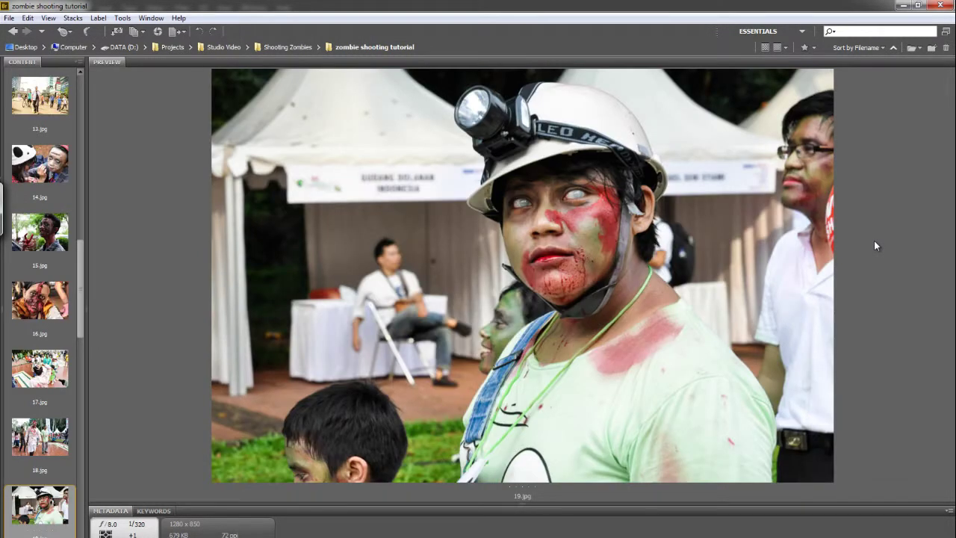
key("Down")
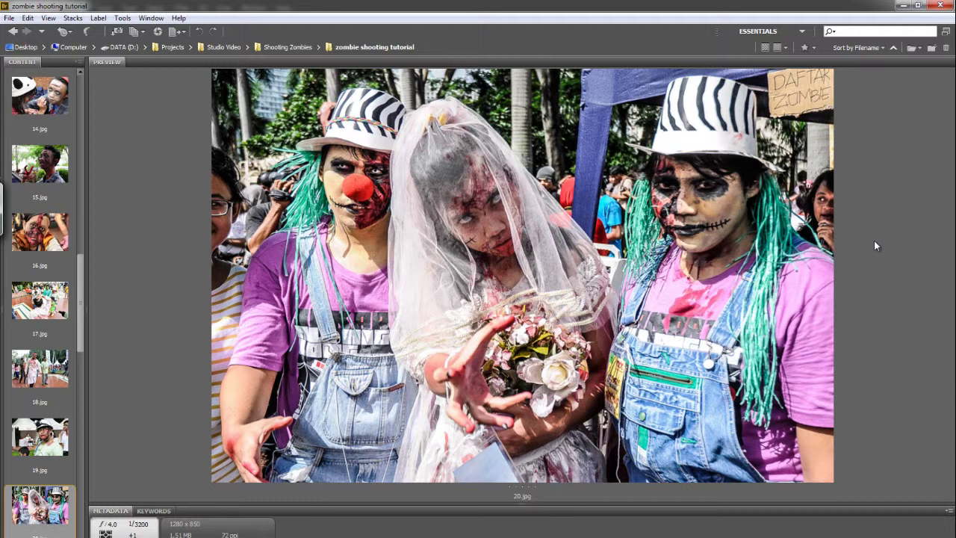
key("Down")
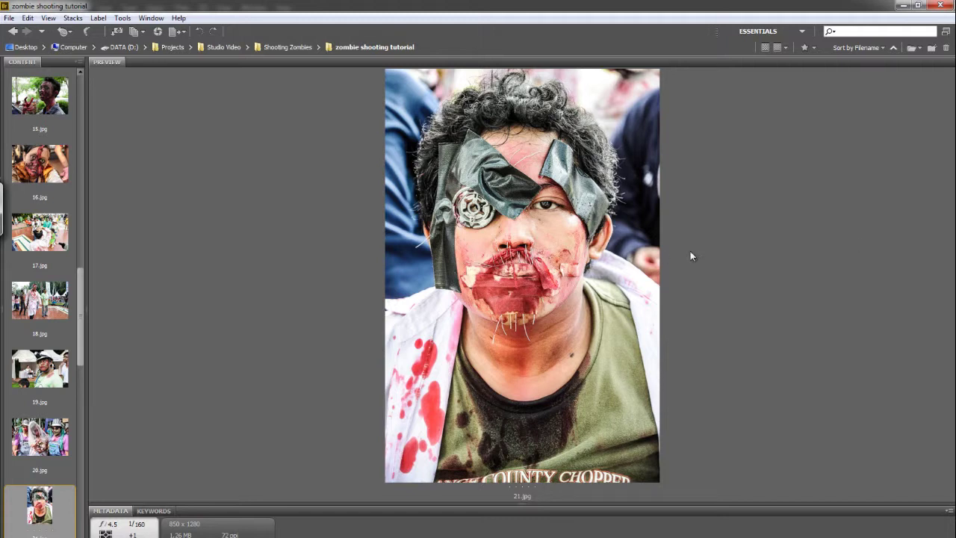
Browse 22.jpg through 27.jpg in Bridge, then settle on the cinema lobby photo 25.jpg
key("Down")
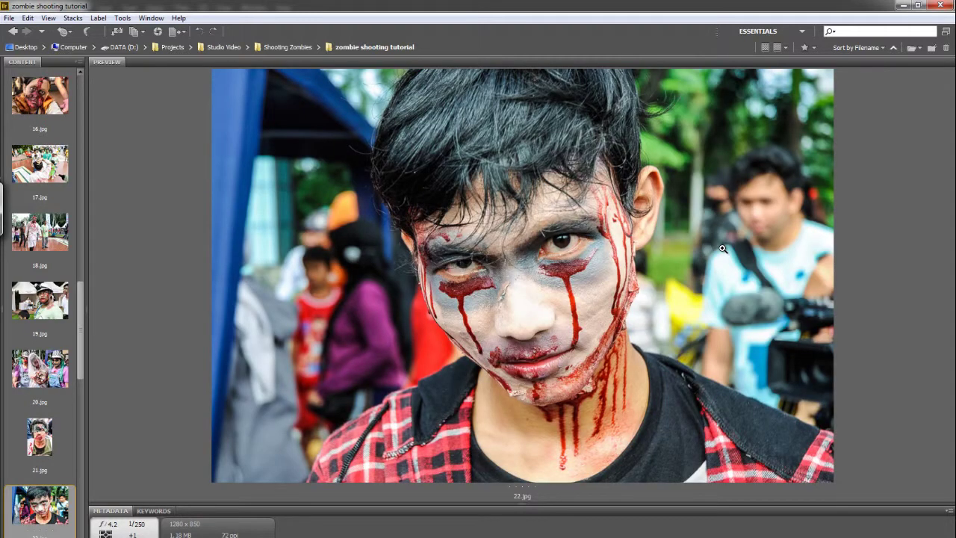
key("Down")
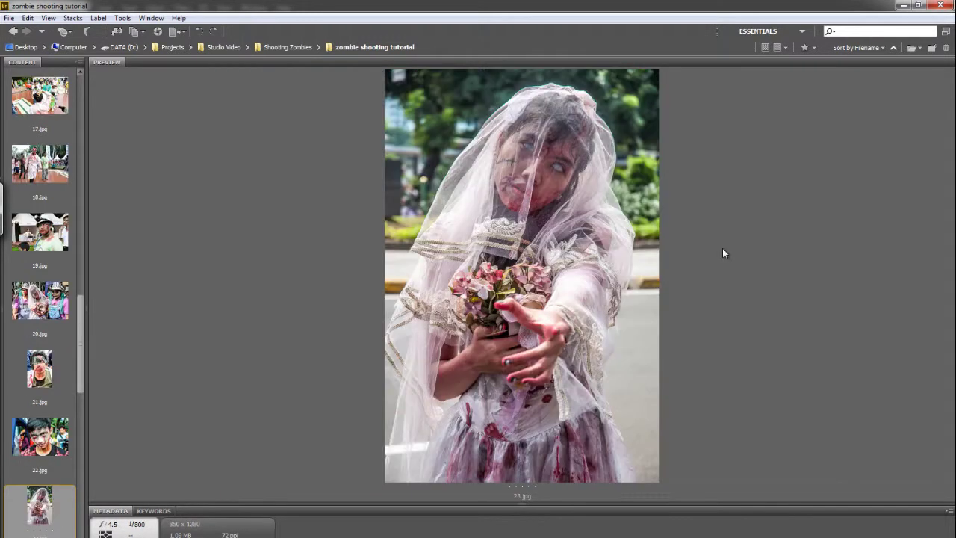
key("Up")
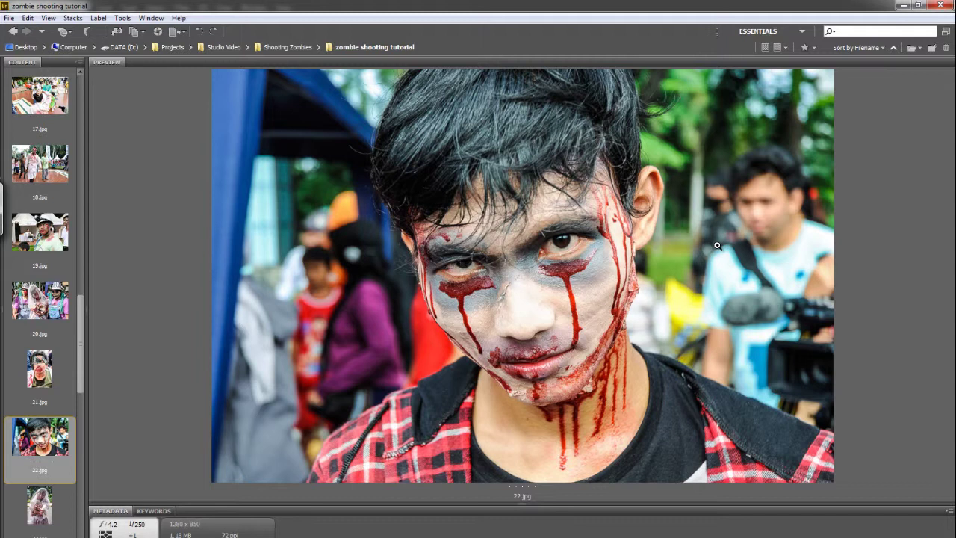
key("Down")
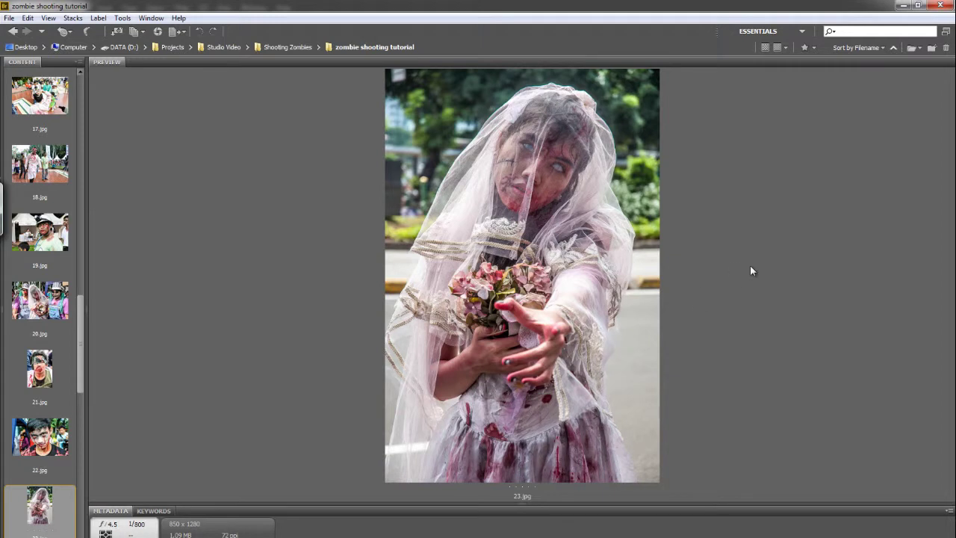
key("Down")
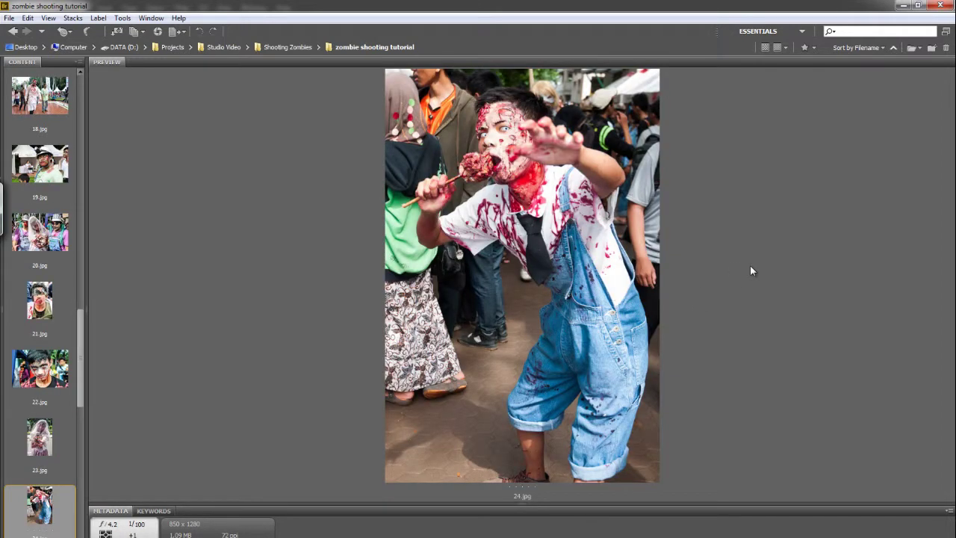
key("Down")
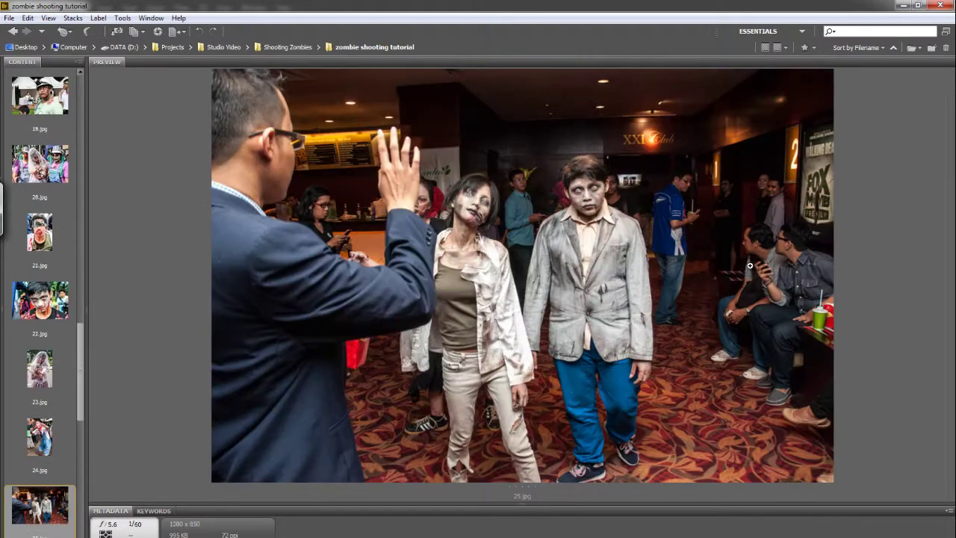
key("Down")
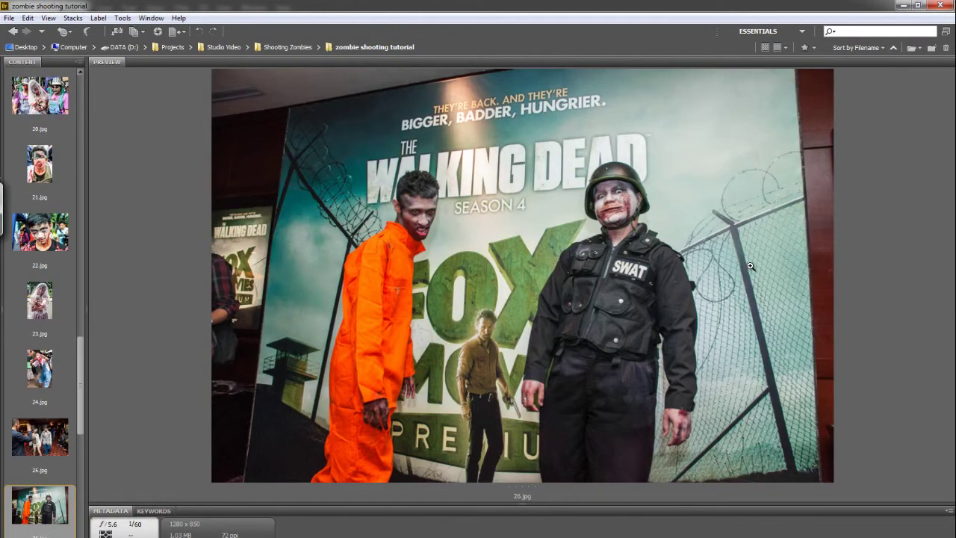
key("Down")
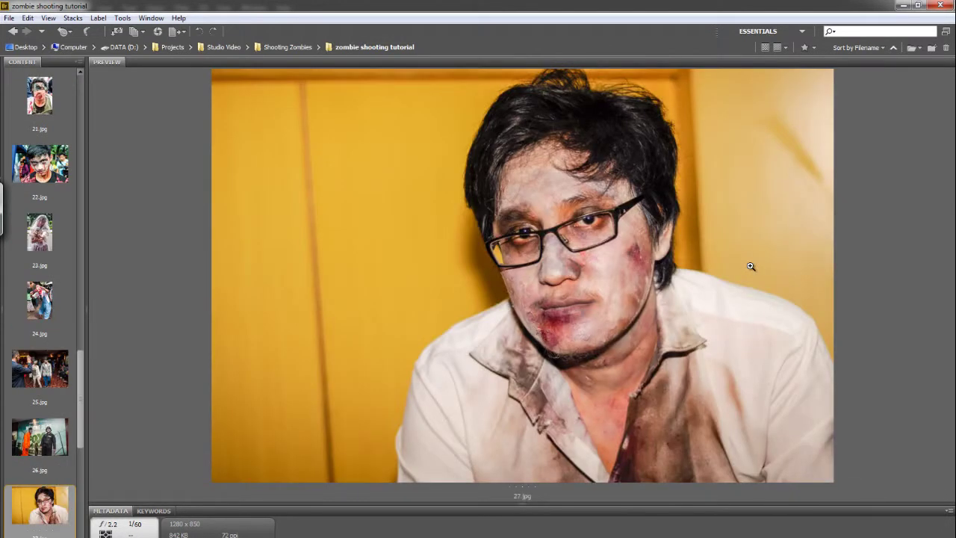
key("Up")
key("Up")
key("Up")
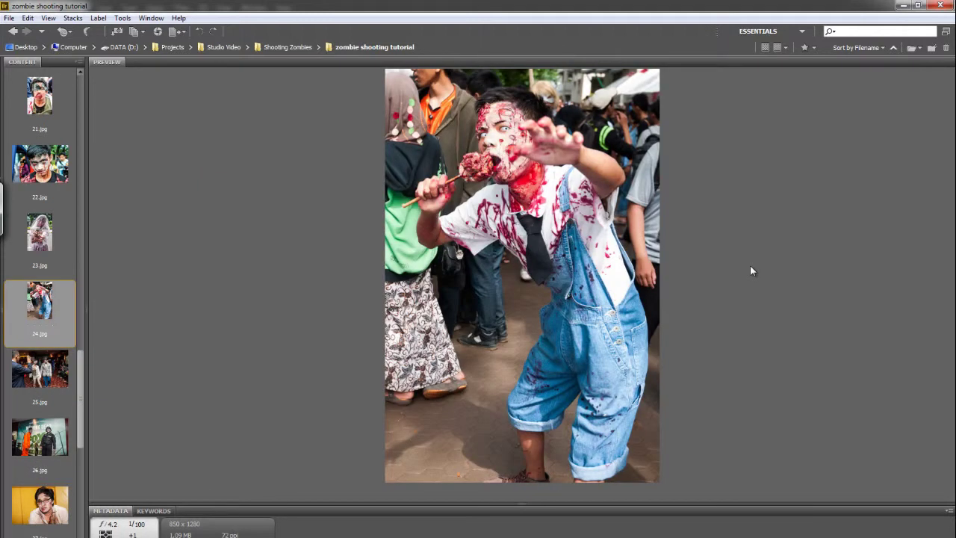
key("Down")
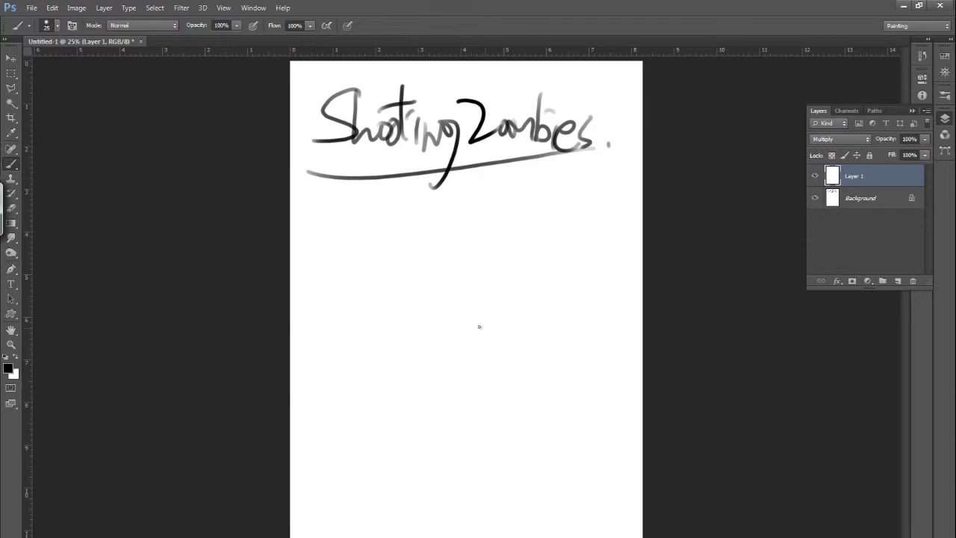
Sketch an oval, an overlapping smaller circle and two arrows pointing at them
left_click_drag(470, 311, 467, 314)
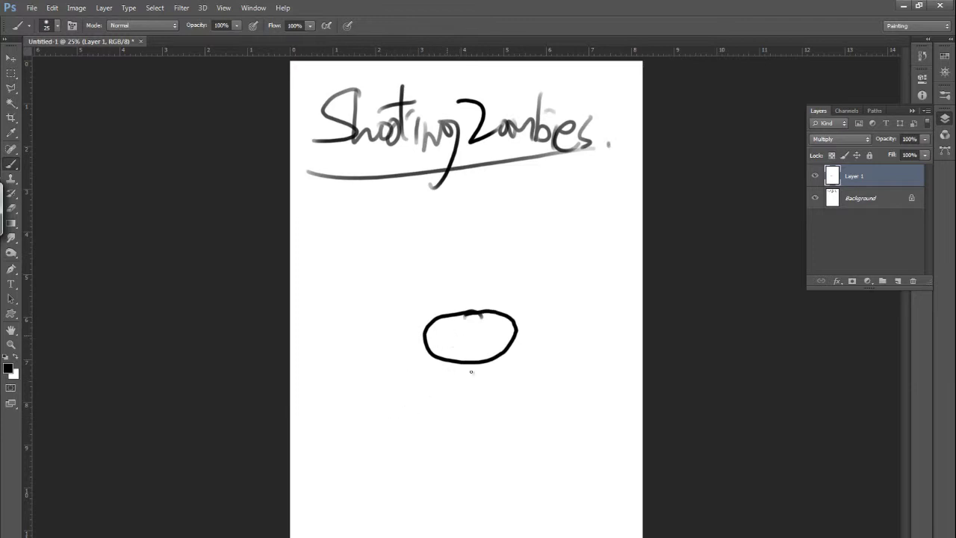
left_click_drag(452, 324, 455, 325)
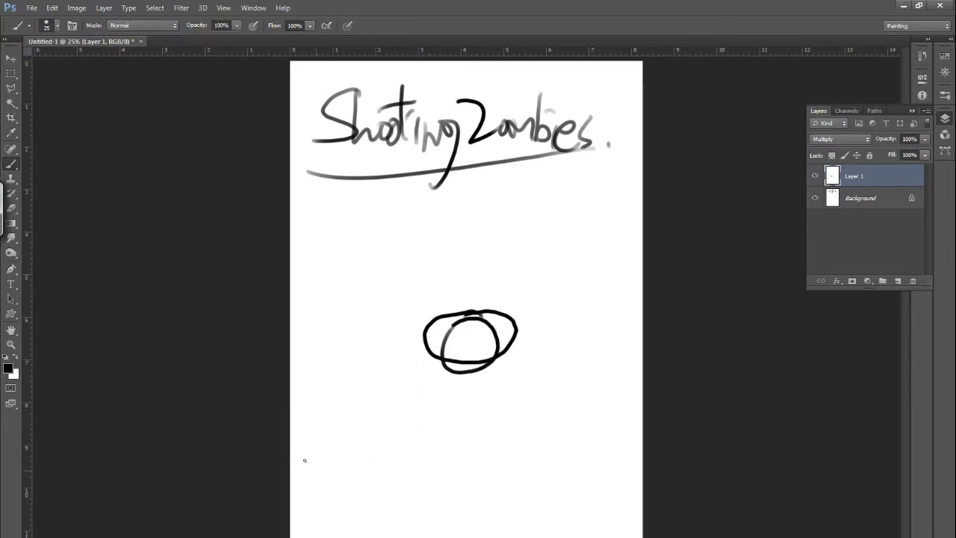
mouse_move(362, 407)
left_mouse_down()
mouse_move(326, 461)
mouse_move(383, 414)
left_mouse_up()
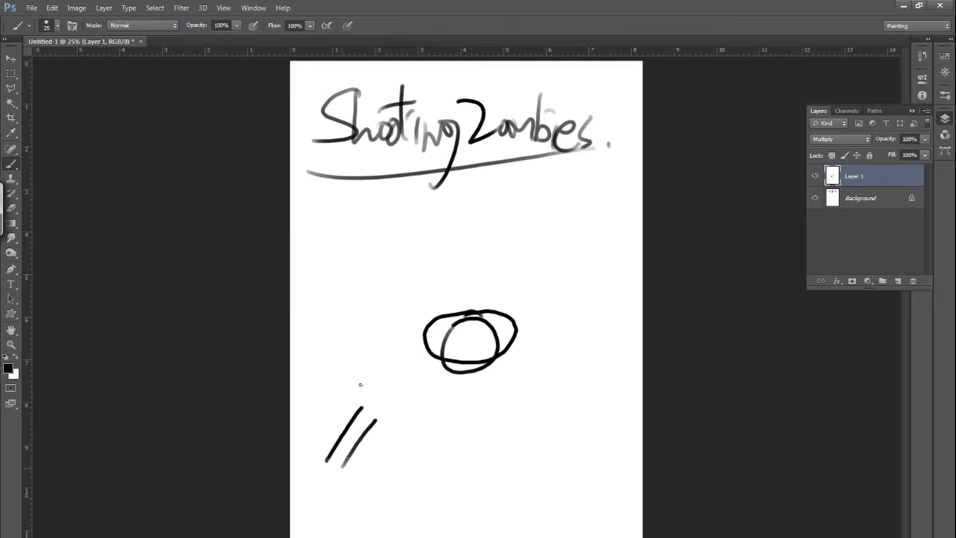
mouse_move(343, 391)
left_mouse_down()
mouse_move(373, 380)
mouse_move(354, 411)
left_mouse_up()
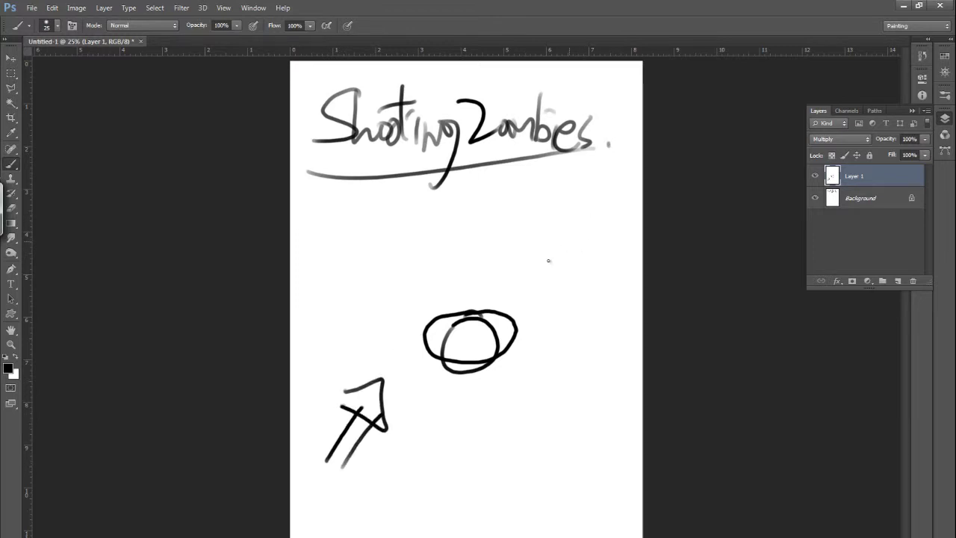
mouse_move(548, 259)
left_mouse_down()
mouse_move(588, 214)
mouse_move(556, 273)
mouse_move(575, 292)
mouse_move(536, 257)
left_mouse_up()
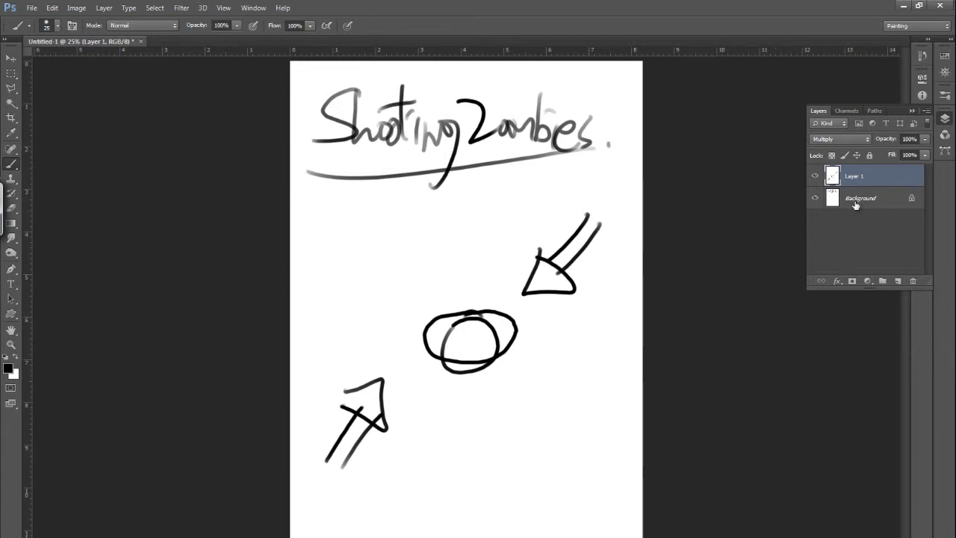
Add a white-filled Layer 2 over the sketch and paint a large soft grey dab at the centre
left_click(897, 282)
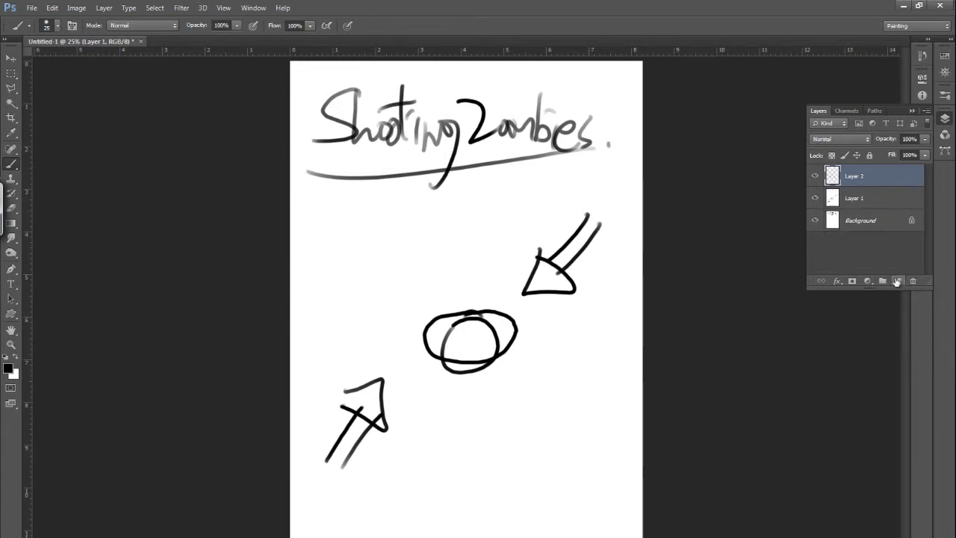
key("ctrl+BackSpace")
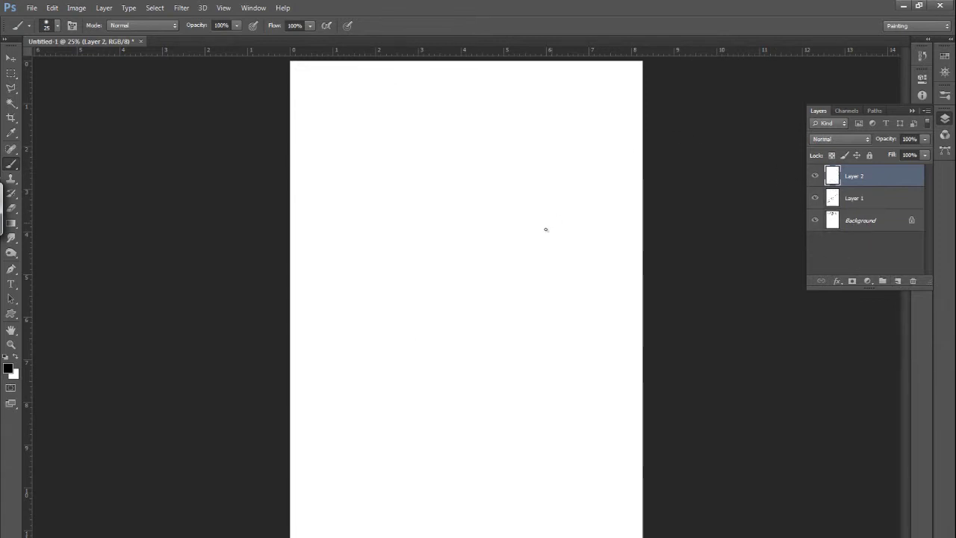
key("bracketright")
key("bracketright")
key("bracketright")
key("bracketright")
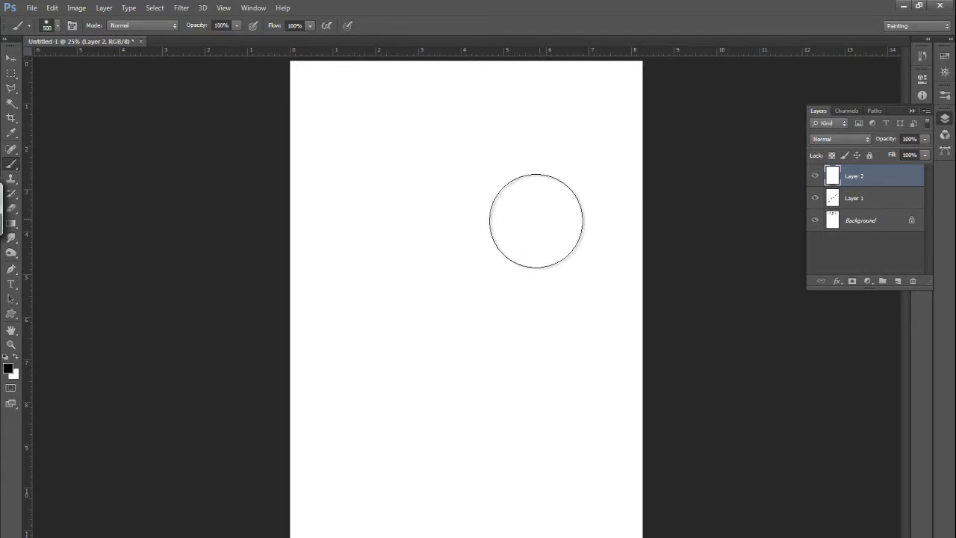
key("bracketright")
key("bracketright")
key("bracketright")
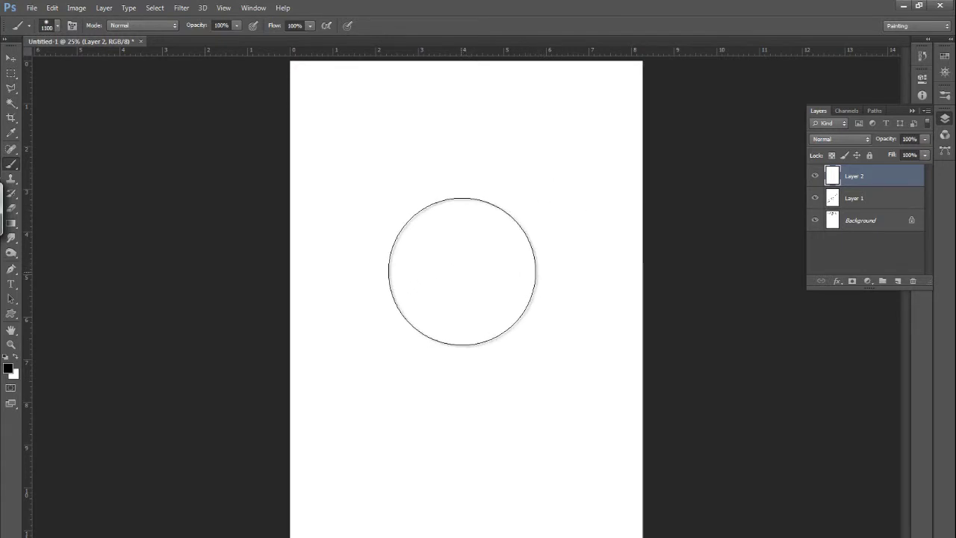
left_click(456, 270)
left_click(461, 270)
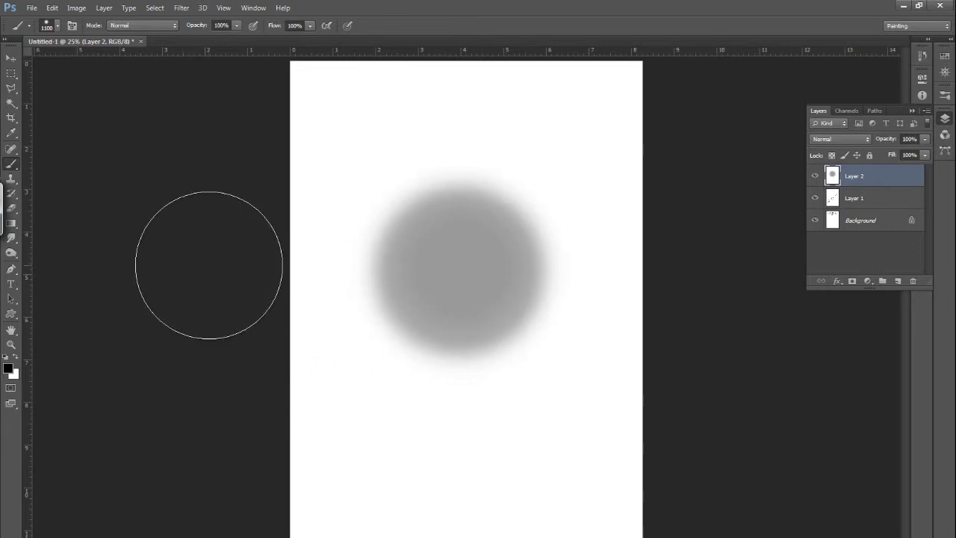
key("bracketleft")
key("bracketleft")
key("bracketleft")
key("bracketleft")
key("bracketleft")
key("bracketleft")
key("bracketleft")
key("bracketleft")
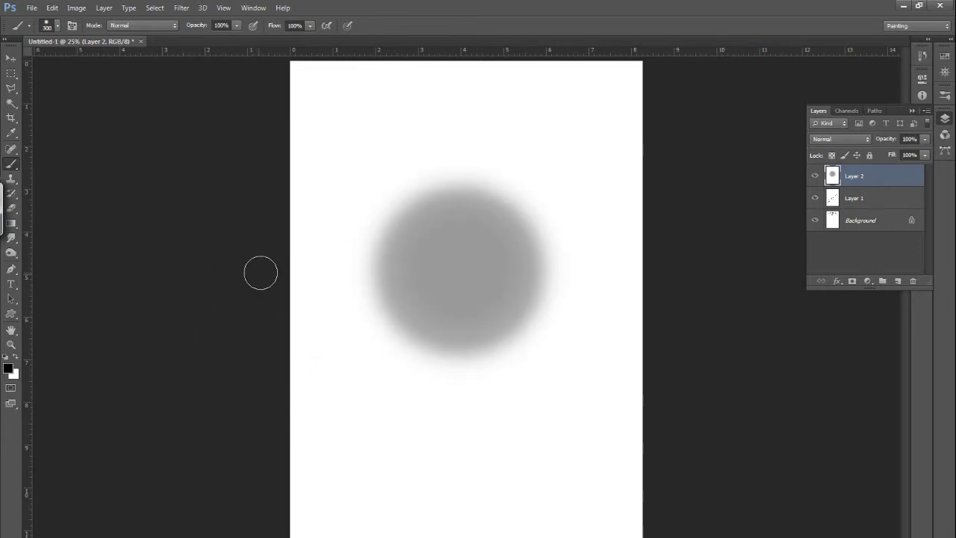
key("bracketleft")
key("bracketleft")
key("bracketleft")
key("bracketleft")
key("bracketleft")
key("bracketleft")
key("bracketleft")
key("bracketleft")
key("bracketleft")
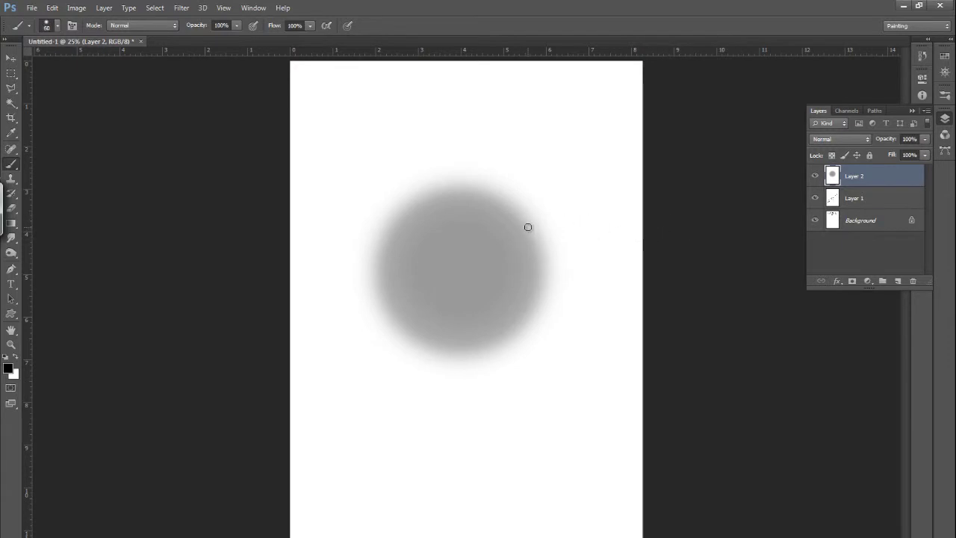
At 50% brush opacity, paint dark shading along the disc's lower-left edge
key("5")
key("bracketright")
key("bracketright")
key("bracketright")
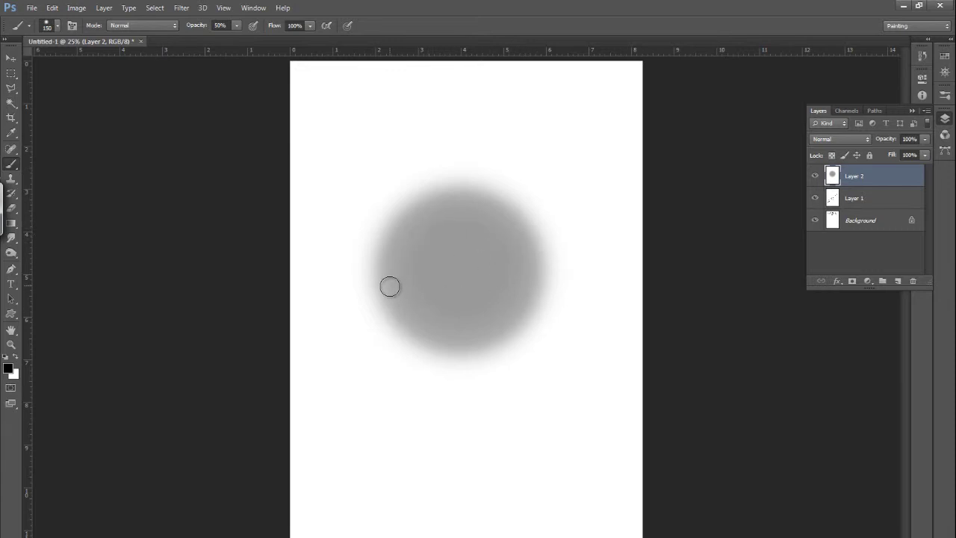
left_click_drag(379, 270, 450, 350)
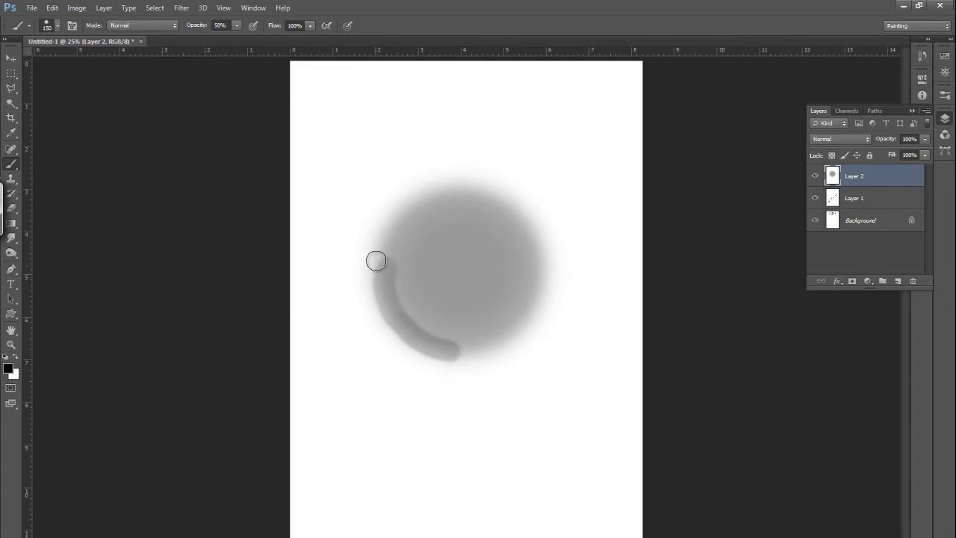
left_click_drag(393, 279, 435, 329)
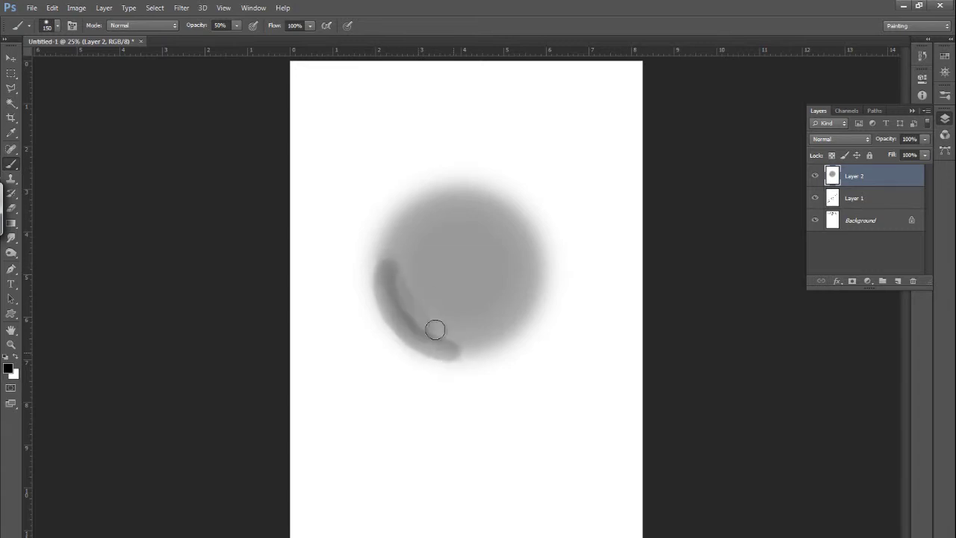
mouse_move(395, 277)
left_mouse_down()
mouse_move(398, 339)
mouse_move(381, 255)
left_mouse_up()
mouse_move(480, 337)
left_mouse_down()
mouse_move(427, 320)
mouse_move(396, 260)
mouse_move(410, 249)
left_mouse_up()
key("bracketright")
key("bracketright")
key("bracketright")
key("bracketright")
mouse_move(482, 337)
left_mouse_down()
mouse_move(404, 278)
mouse_move(406, 235)
mouse_move(410, 249)
left_mouse_up()
key("bracketright")
key("bracketright")
key("bracketright")
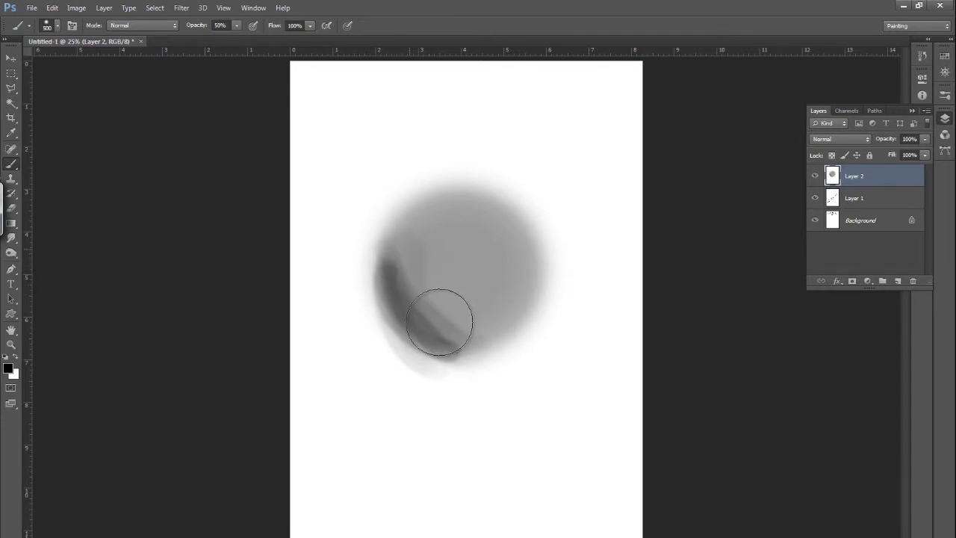
left_click_drag(457, 345, 411, 279)
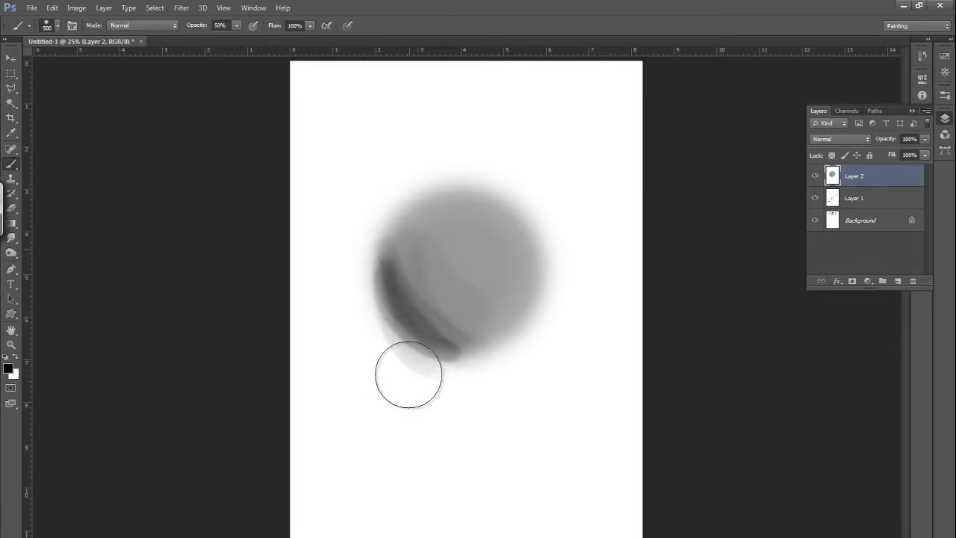
key("bracketleft")
key("bracketleft")
key("bracketleft")
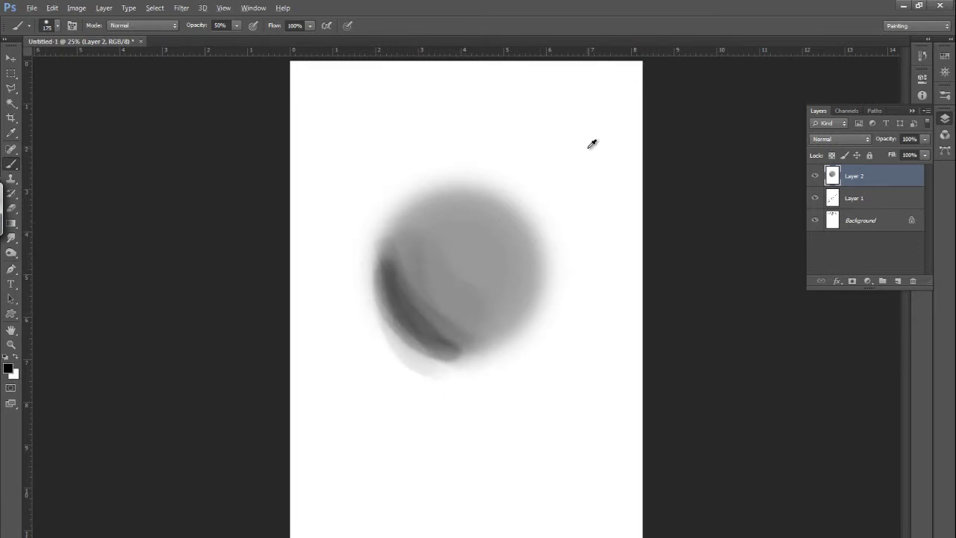
Paint a white highlight on the sphere's upper right
left_click(591, 143, "alt")
key("bracketright")
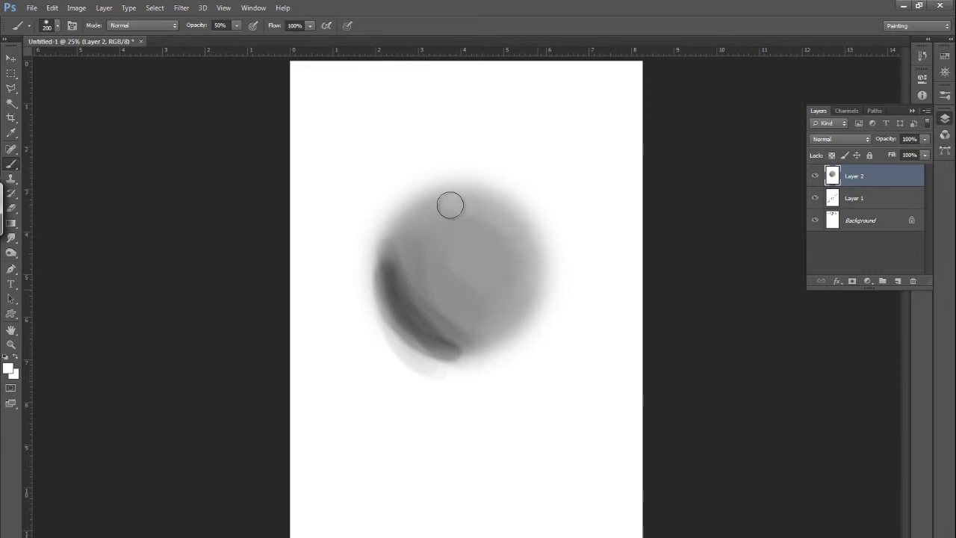
left_click_drag(450, 205, 537, 265)
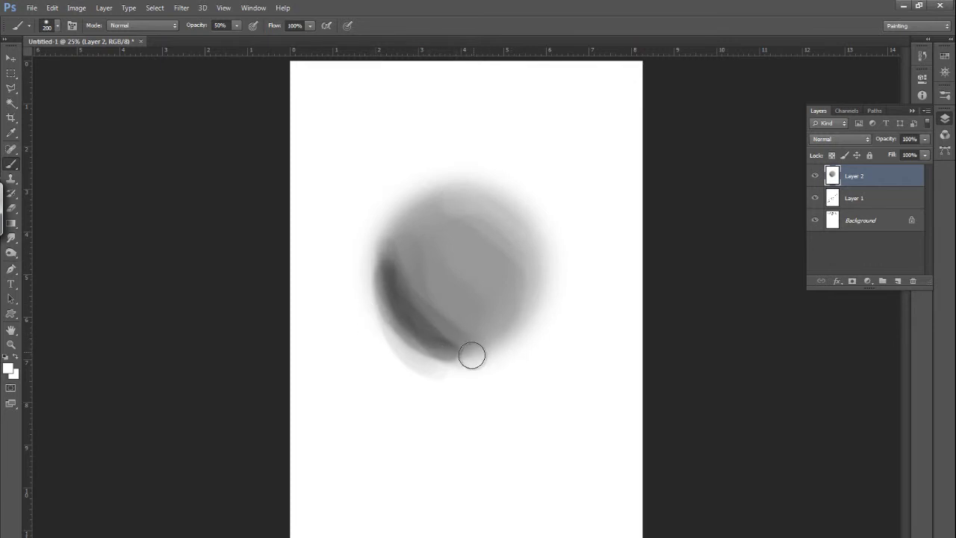
Paint a black cast shadow below the sphere and even out the grey inside it
key("x")
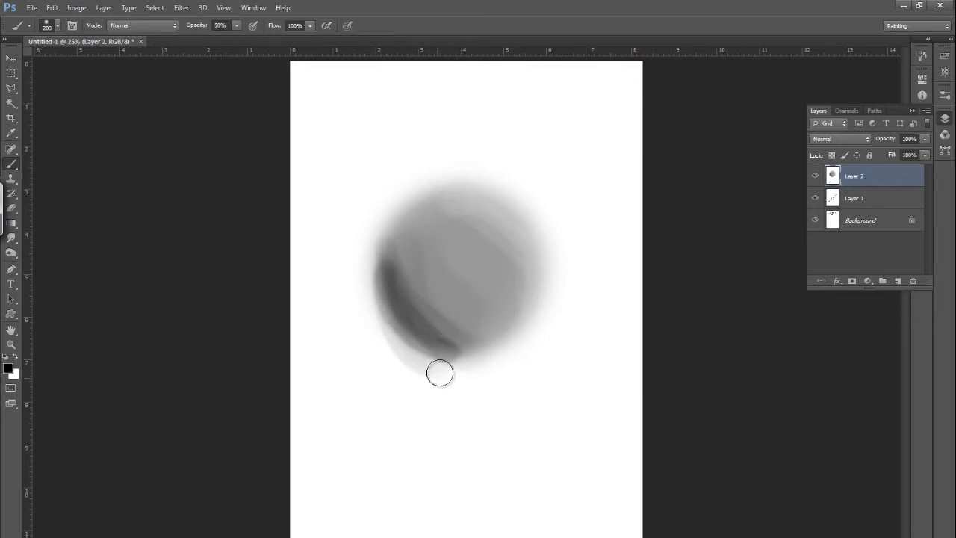
key("bracketleft")
key("bracketleft")
key("bracketleft")
mouse_move(386, 348)
left_mouse_down()
mouse_move(392, 362)
mouse_move(363, 341)
mouse_move(426, 360)
mouse_move(373, 345)
mouse_move(390, 341)
left_mouse_up()
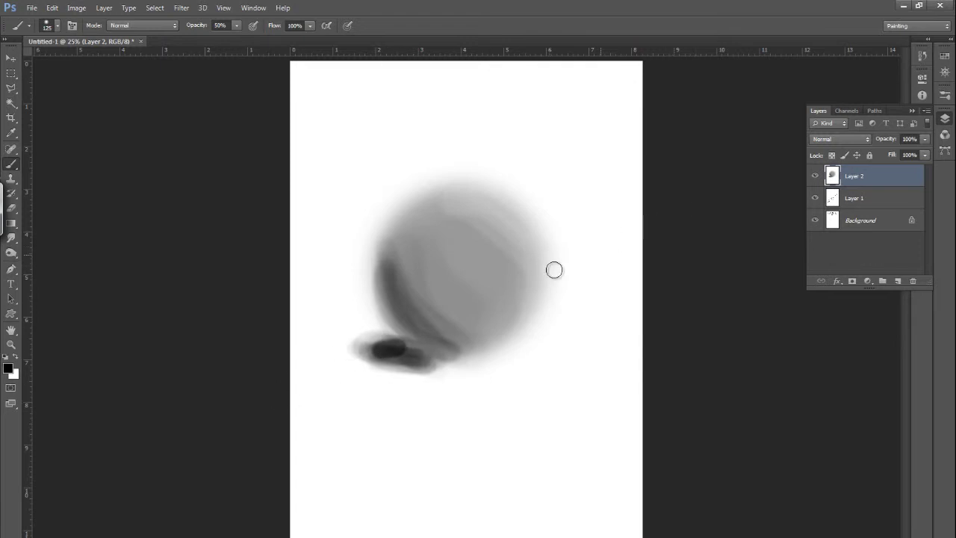
left_click_drag(570, 271, 506, 286)
mouse_move(440, 220)
left_mouse_down()
mouse_move(471, 226)
mouse_move(435, 286)
mouse_move(486, 247)
mouse_move(549, 245)
left_mouse_up()
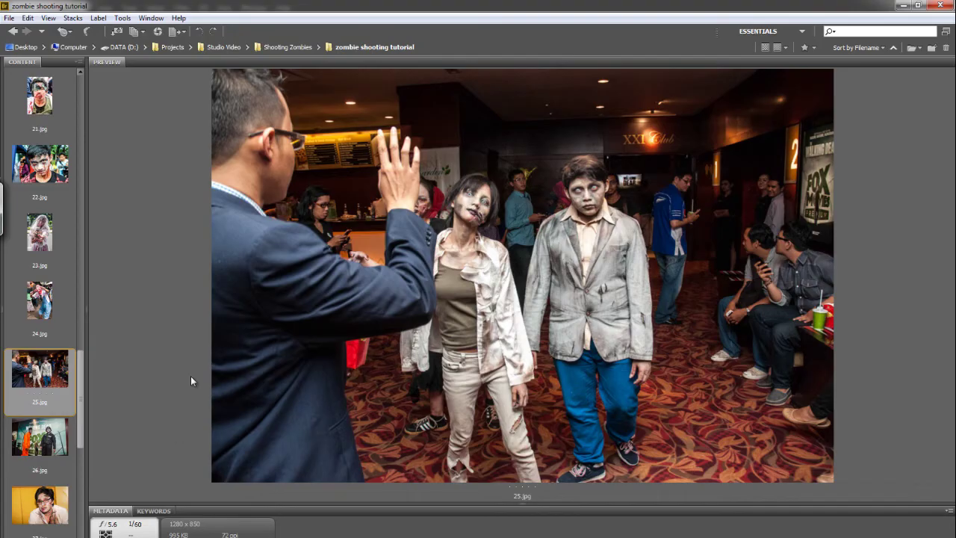
Preview 24.jpg and 27.jpg, check the sketch, then select and open 28.jpg from Bridge
left_click(51, 307)
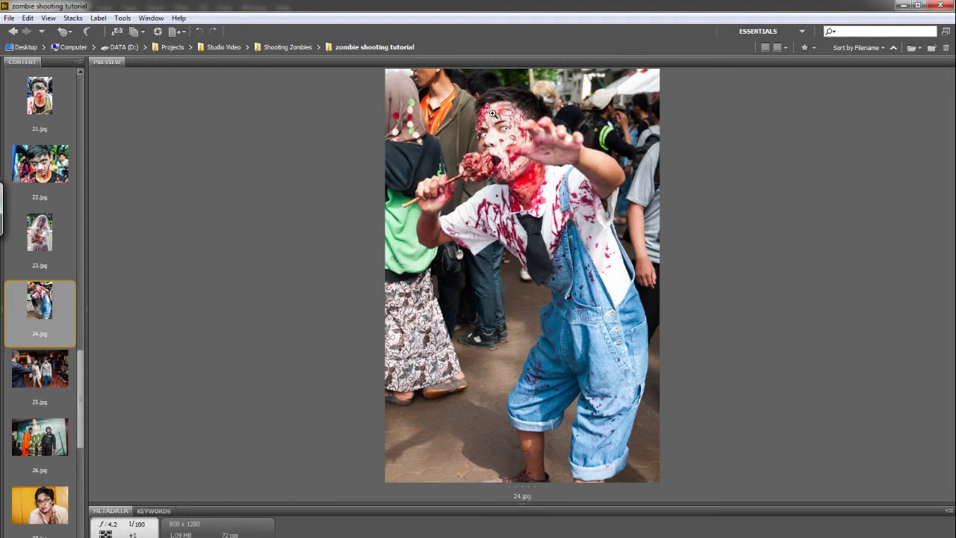
left_click(38, 506)
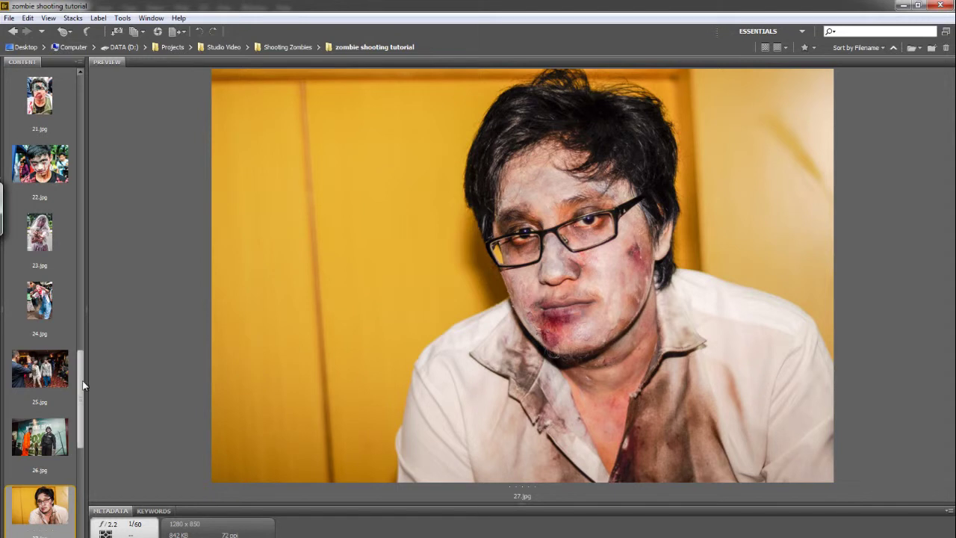
left_click_drag(79, 384, 79, 398)
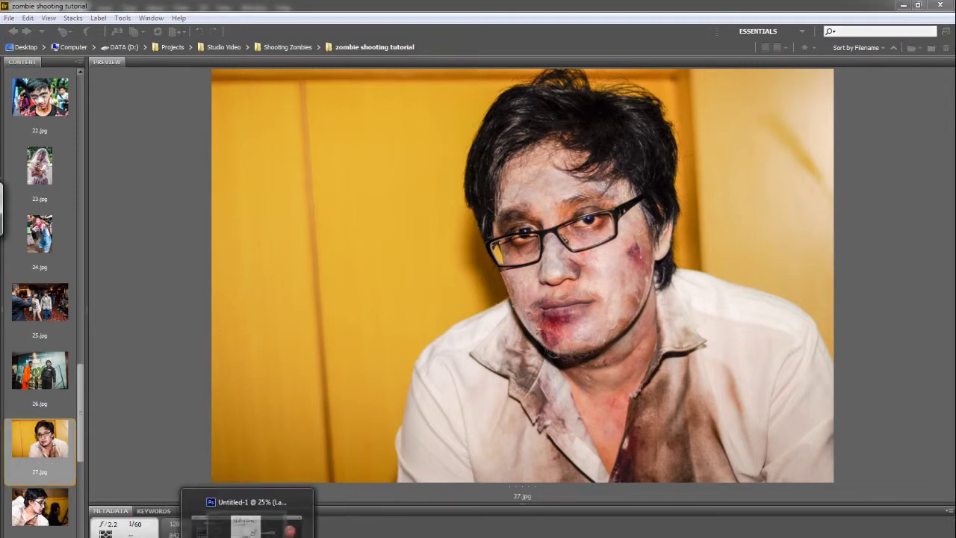
left_click(239, 518)
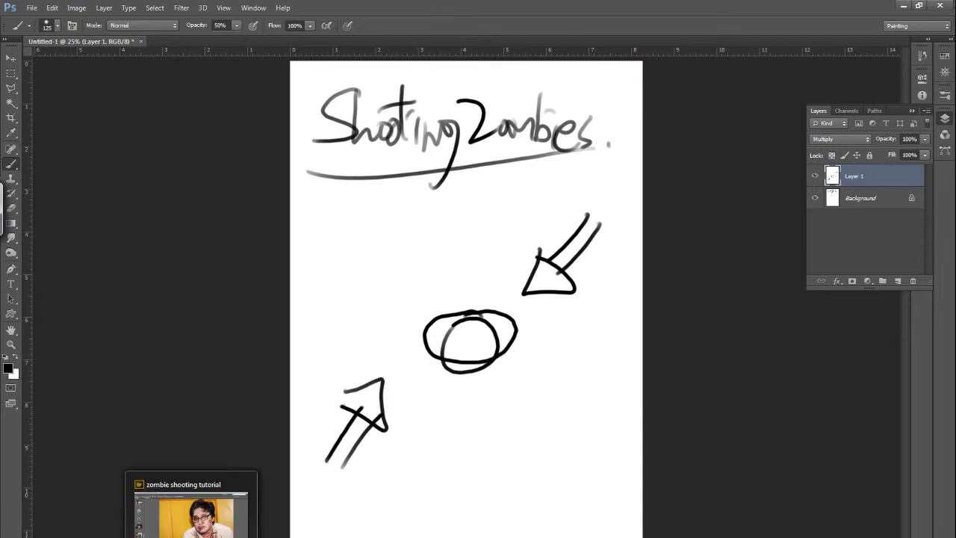
left_click(190, 512)
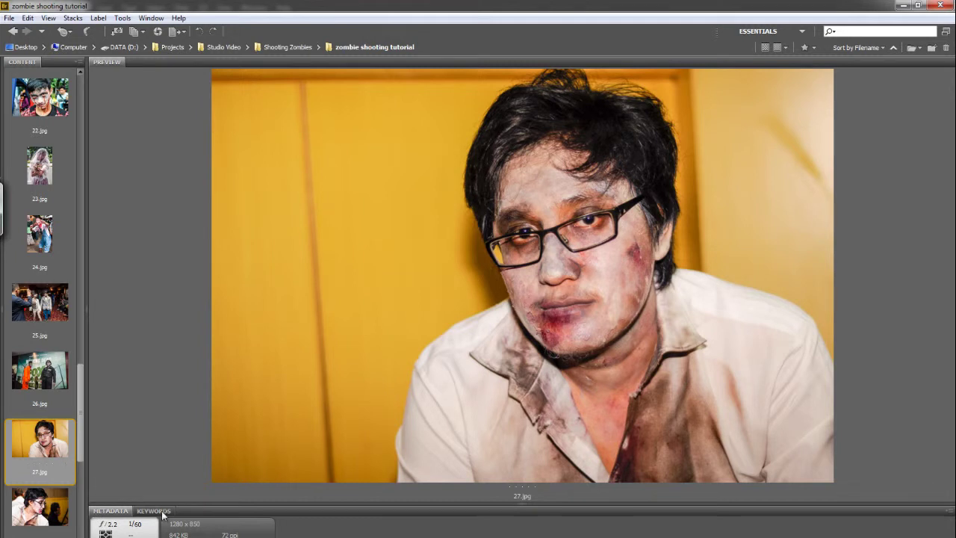
scroll(81, 441, "down", 1)
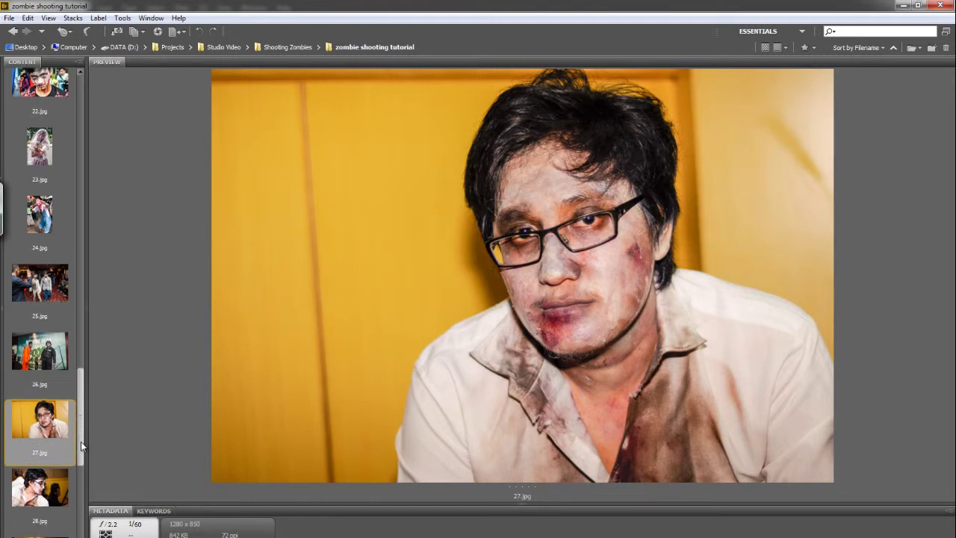
left_click(58, 443)
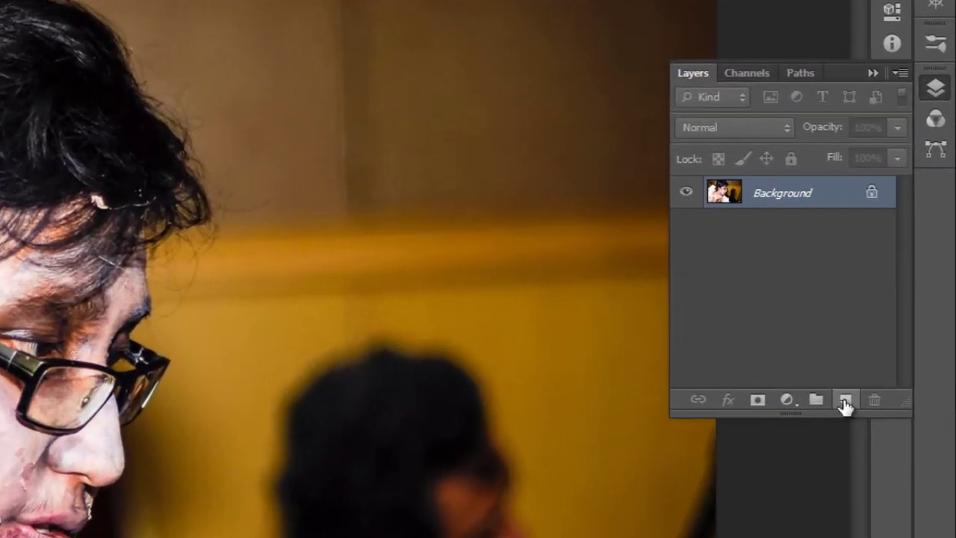
Duplicate the photo layer, group the copies as Group 1, and blend the group in Overlay
key("ctrl+j")
key("ctrl+j")
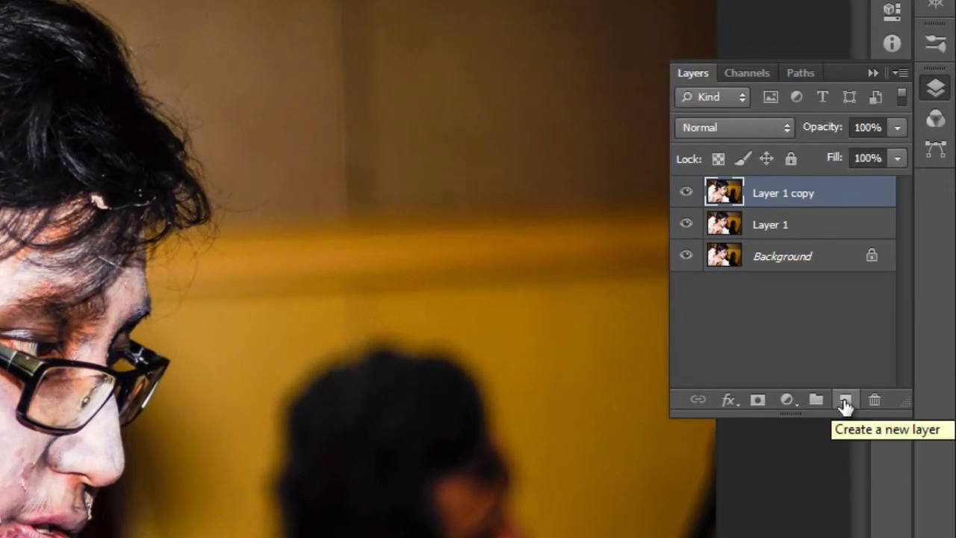
left_click(794, 228, "shift")
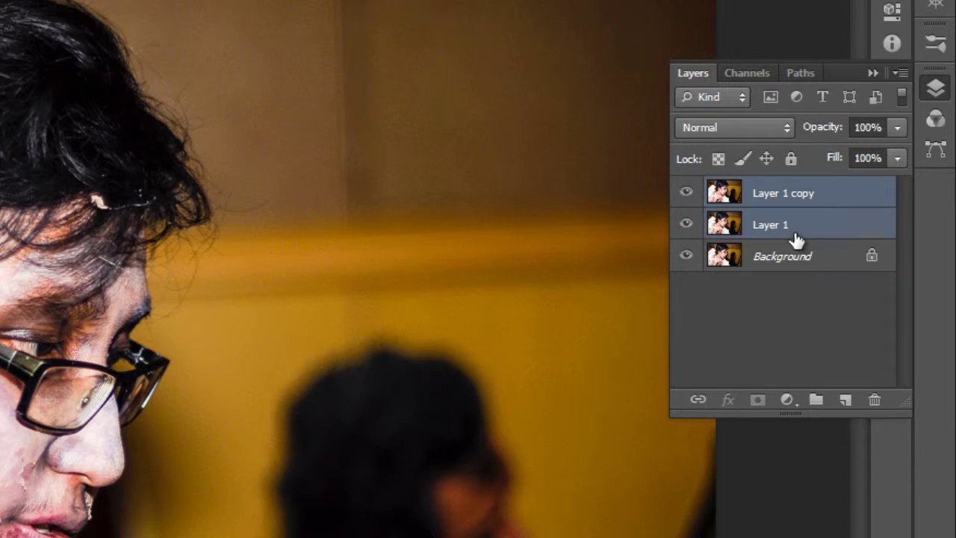
key("ctrl+g")
left_click(761, 127)
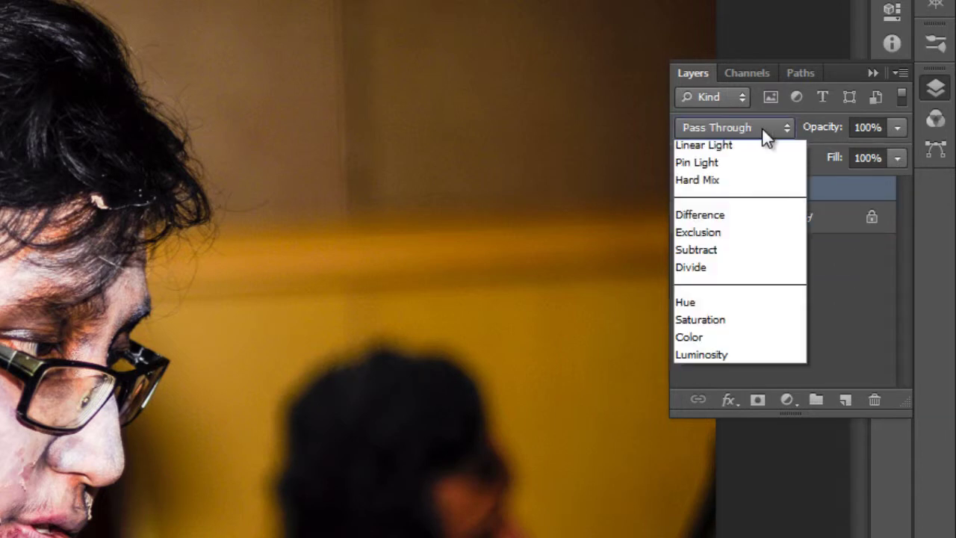
left_click(734, 452)
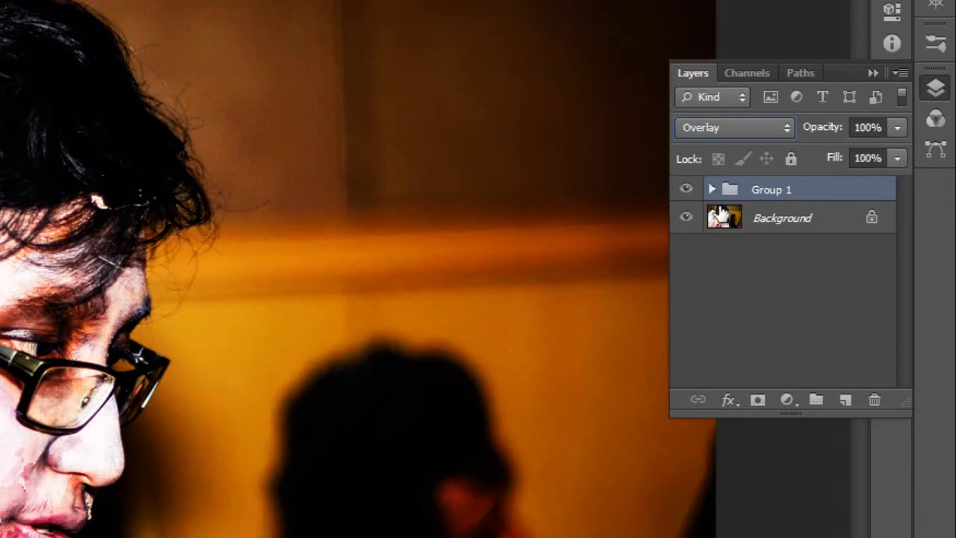
Set Layer 1 copy to Vivid Light and invert it
left_click(711, 188)
left_click(747, 217)
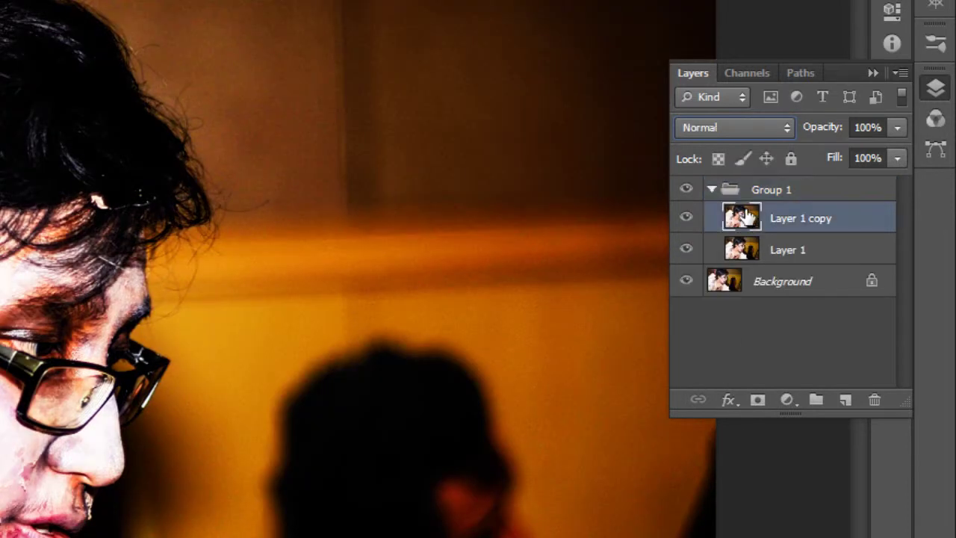
left_click(717, 127)
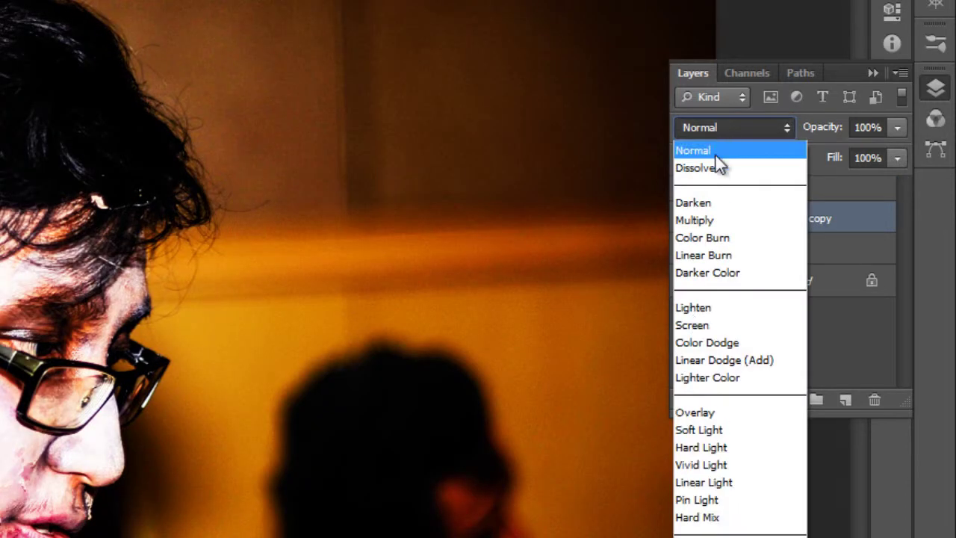
left_click(699, 465)
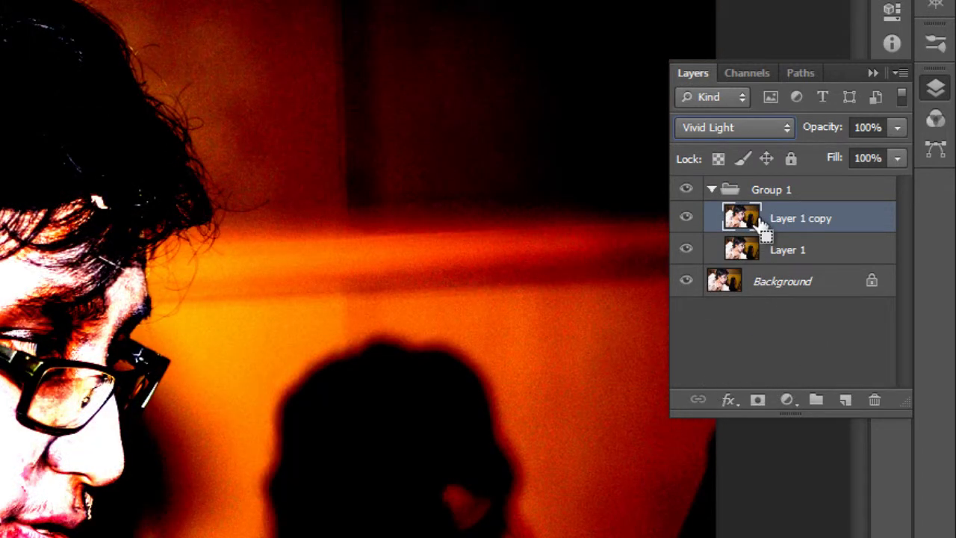
key("ctrl+i")
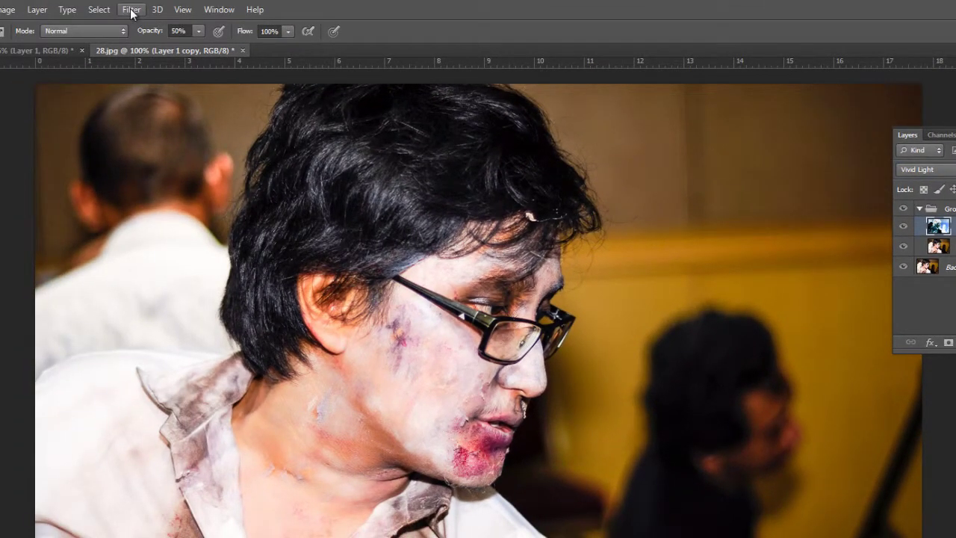
Apply a Surface Blur with radius 23 and threshold 47 to Layer 1 copy
left_click(138, 11)
mouse_move(138, 149)
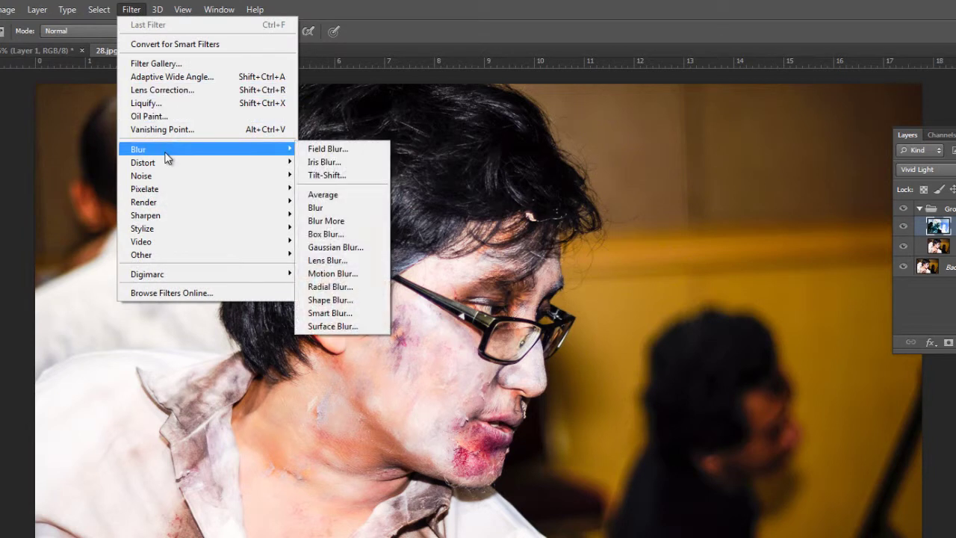
left_click(330, 325)
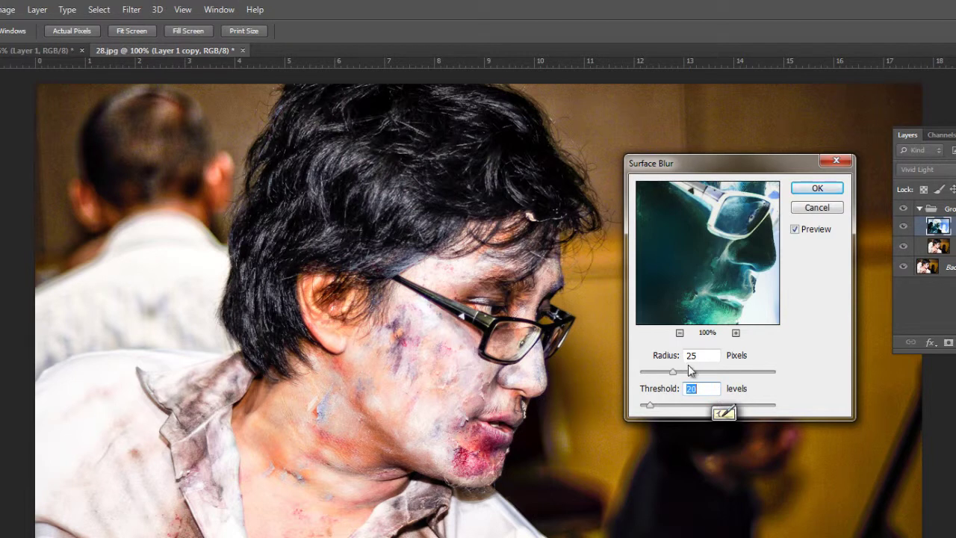
left_click_drag(673, 371, 711, 373)
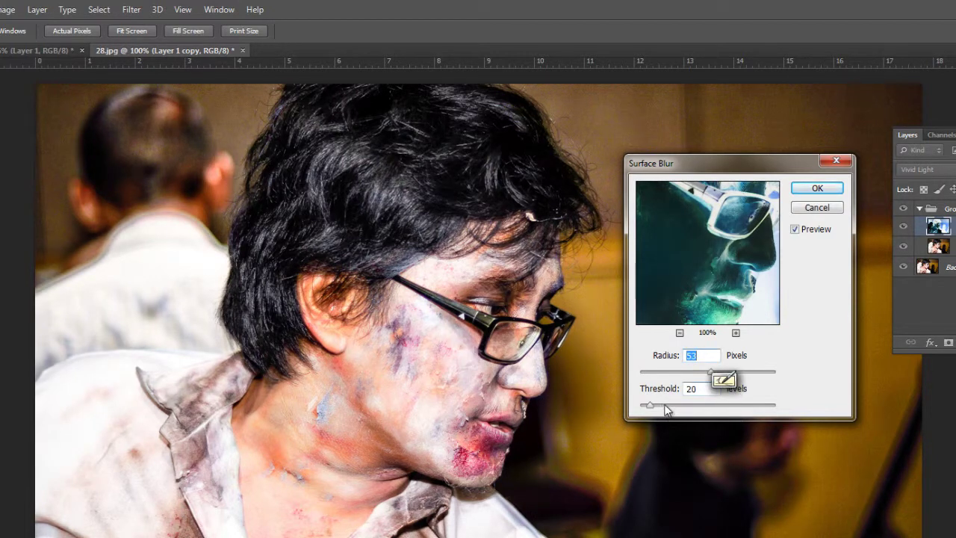
left_click(664, 406)
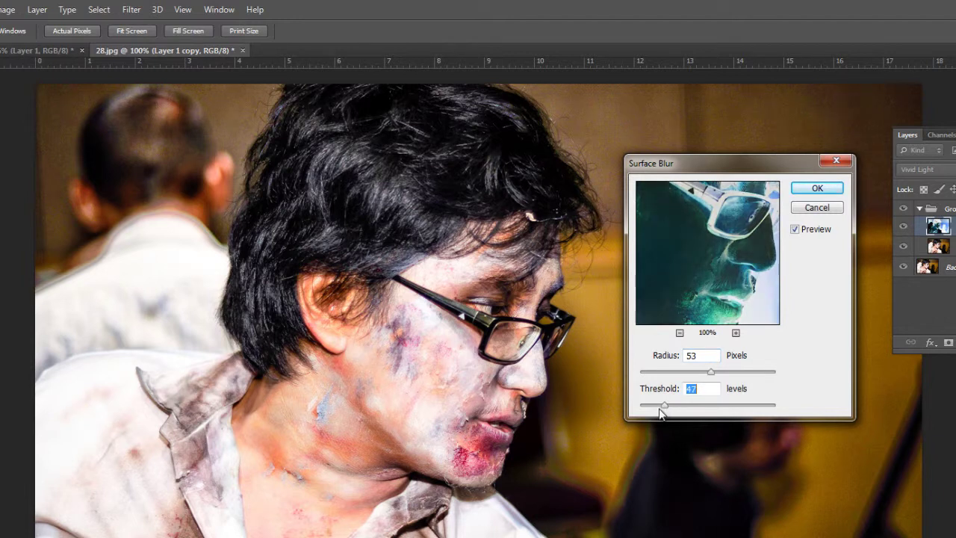
left_click(671, 373)
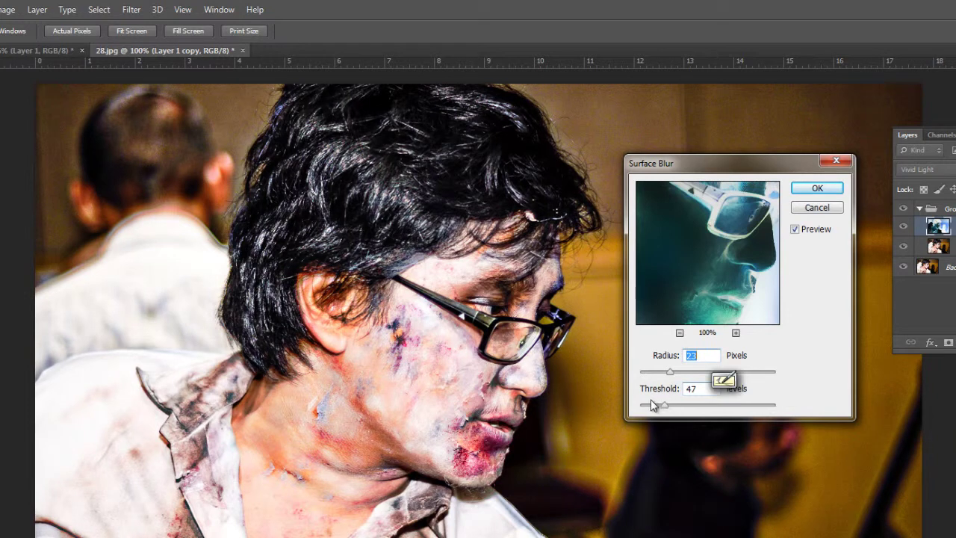
left_click(802, 193)
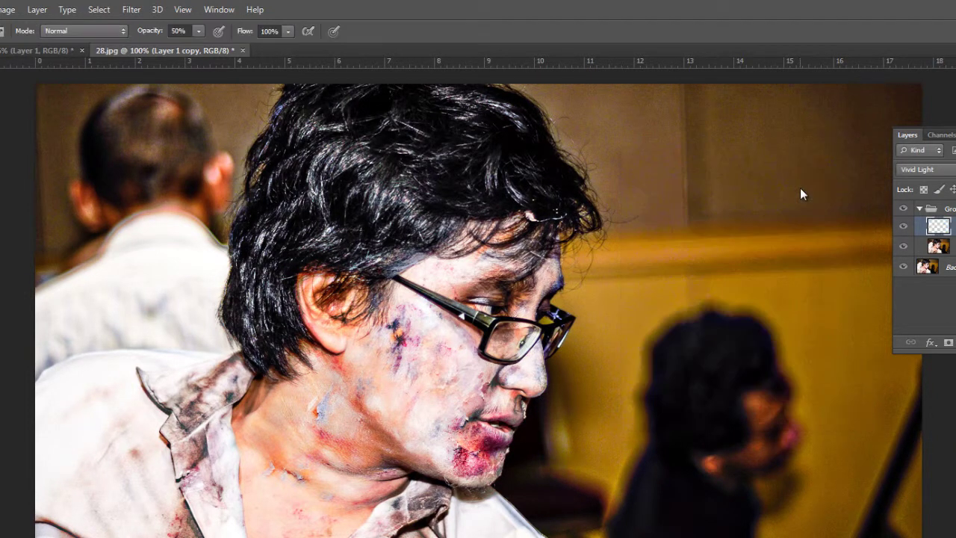
Toggle Group 1's visibility to compare before and after, then delete Group 1
left_click(919, 209)
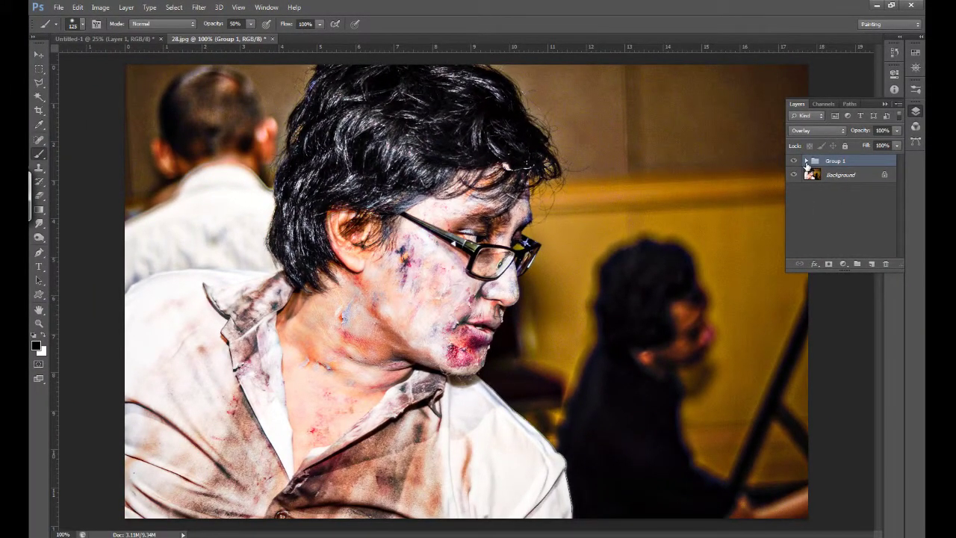
left_click(805, 162)
left_click(794, 162)
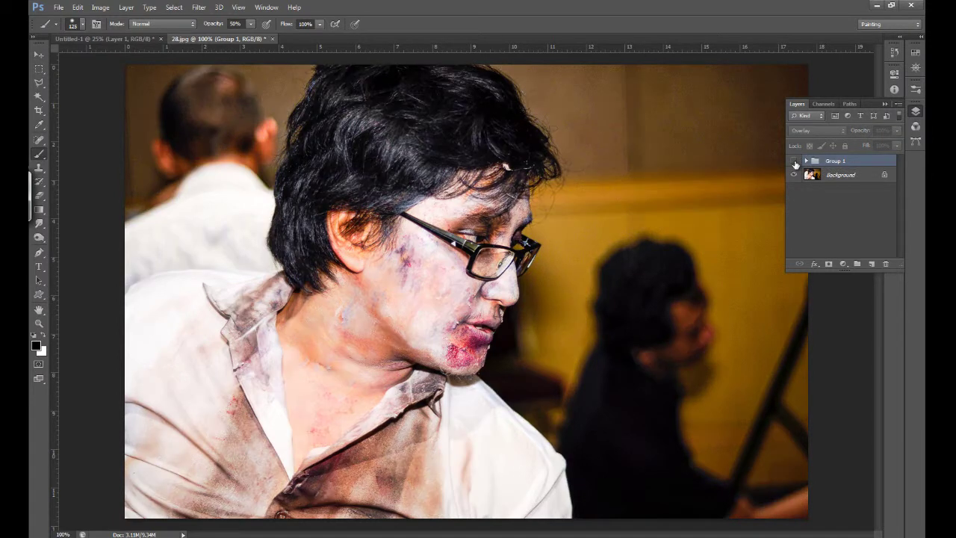
left_click(795, 162)
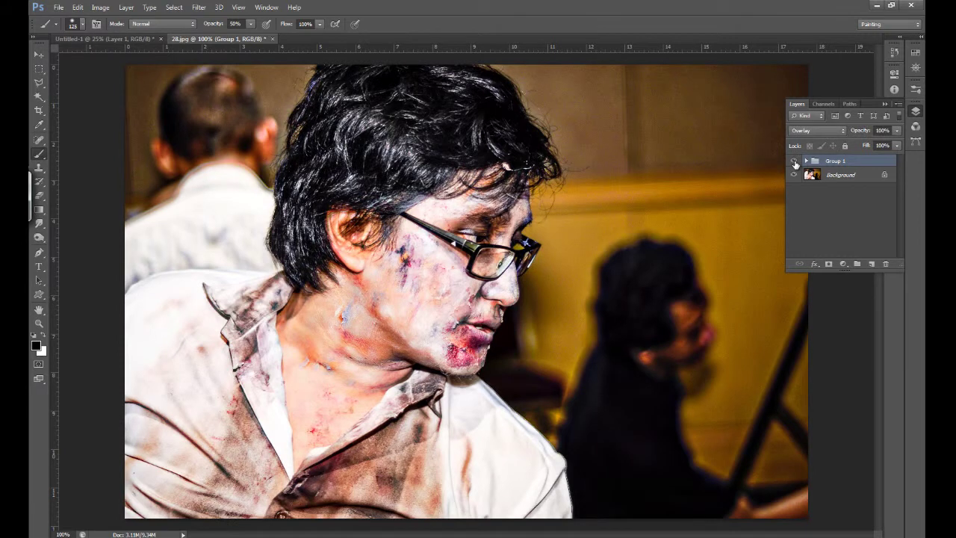
left_click(795, 162)
key("Delete")
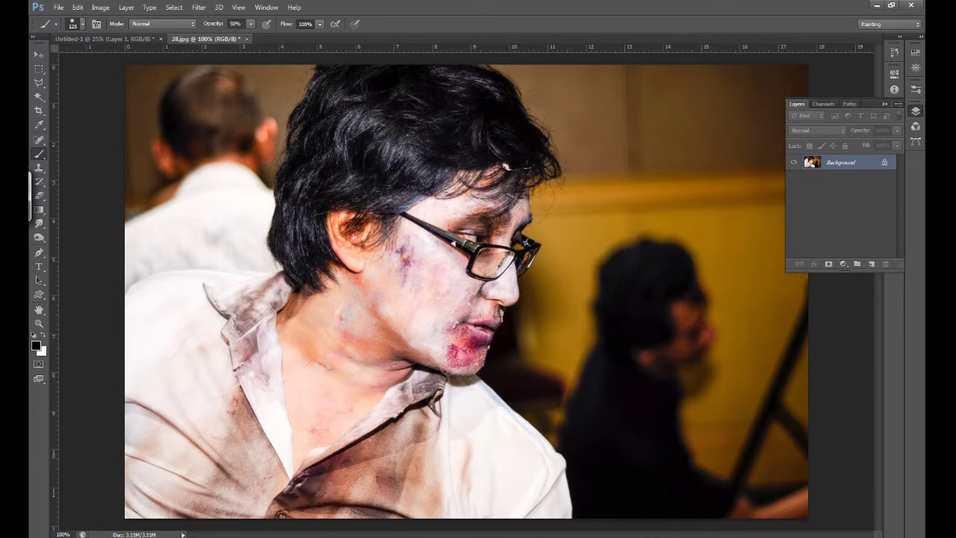
scroll(103, 448, "down", 2)
Preview the zombie woman 29.jpg and 27.jpg in Bridge
scroll(103, 459, "down", 4)
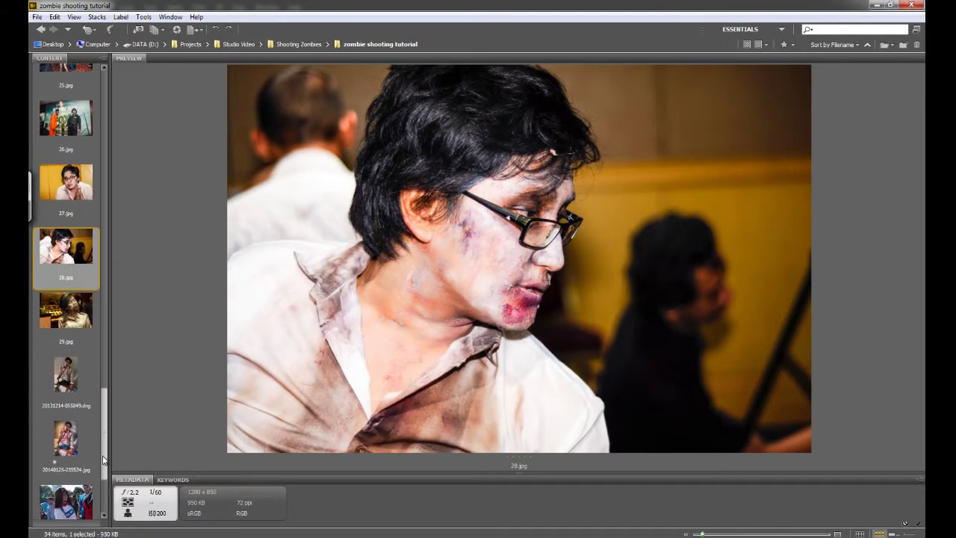
left_click(70, 308)
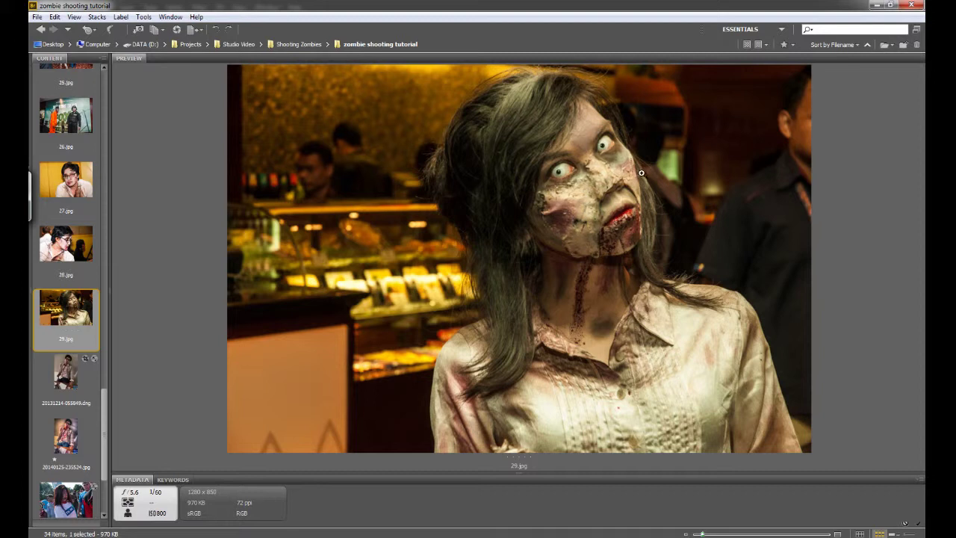
left_click(77, 196)
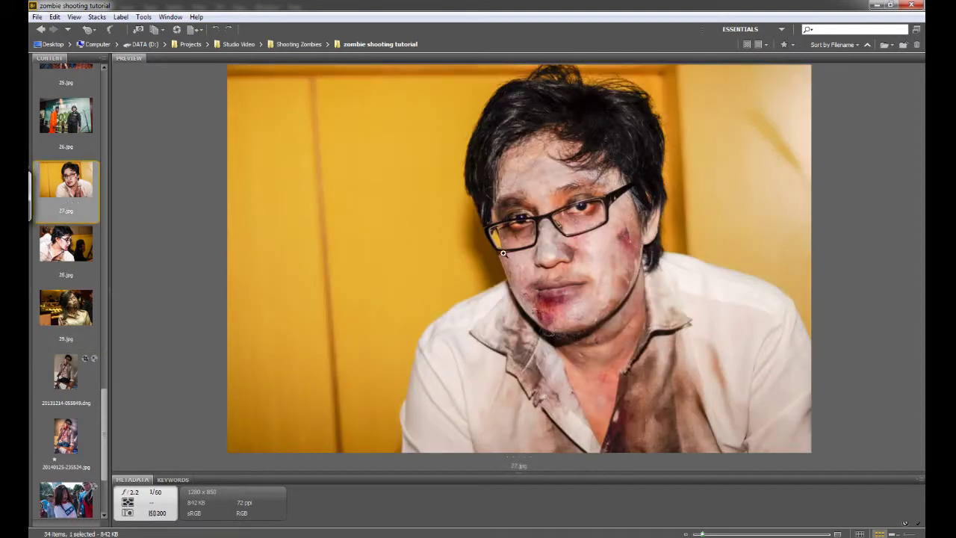
left_click(84, 297)
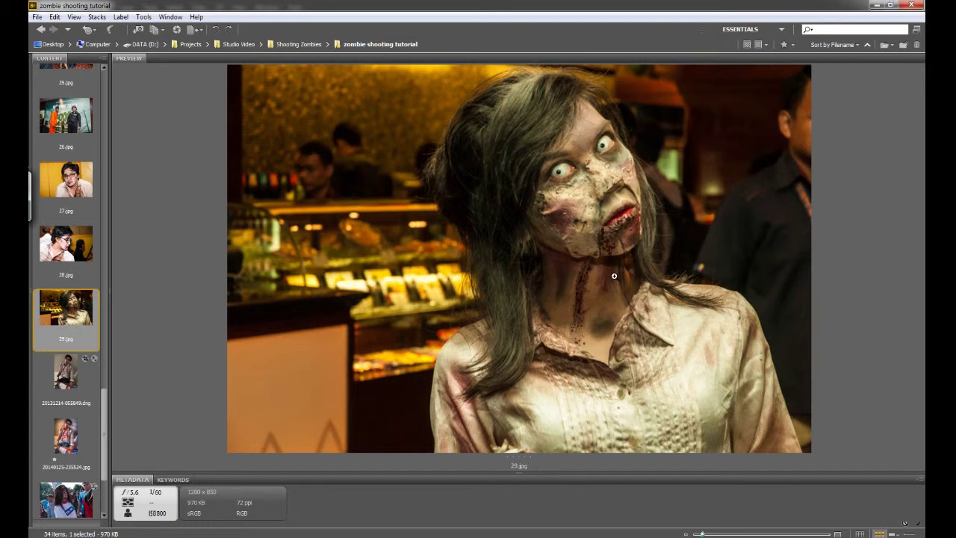
Compare the unprocessed zombie man DNG with its HDR version 20140125-235524.jpg
left_click(78, 376)
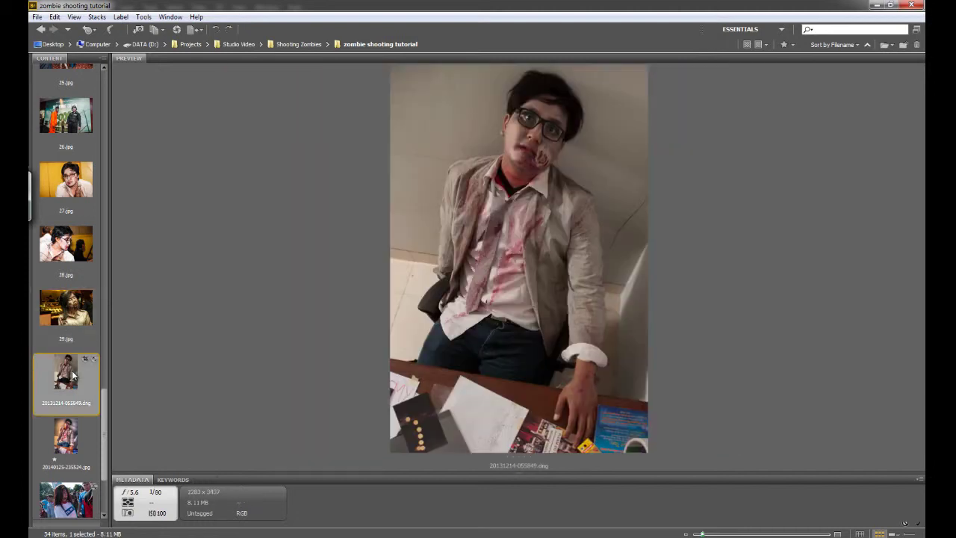
left_click(66, 437)
left_click(67, 384)
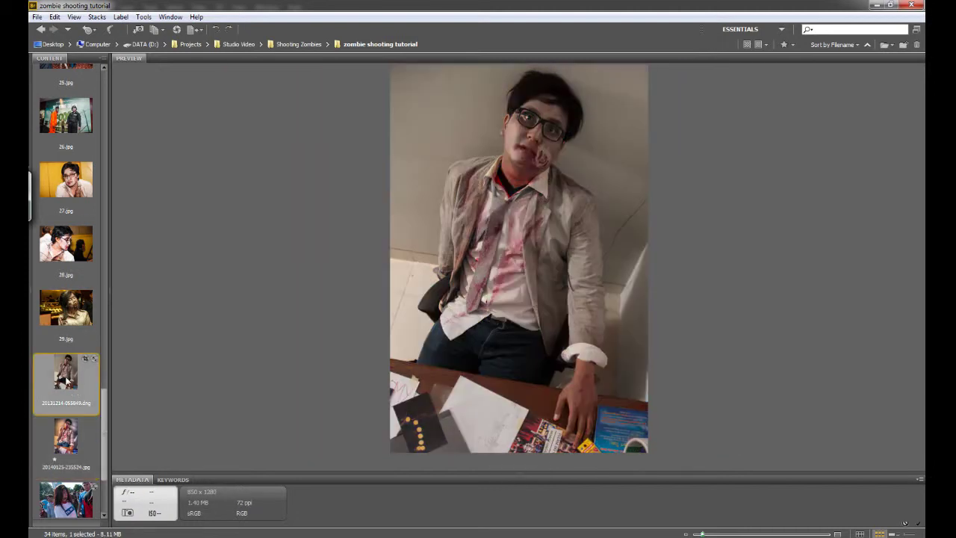
left_click(69, 430)
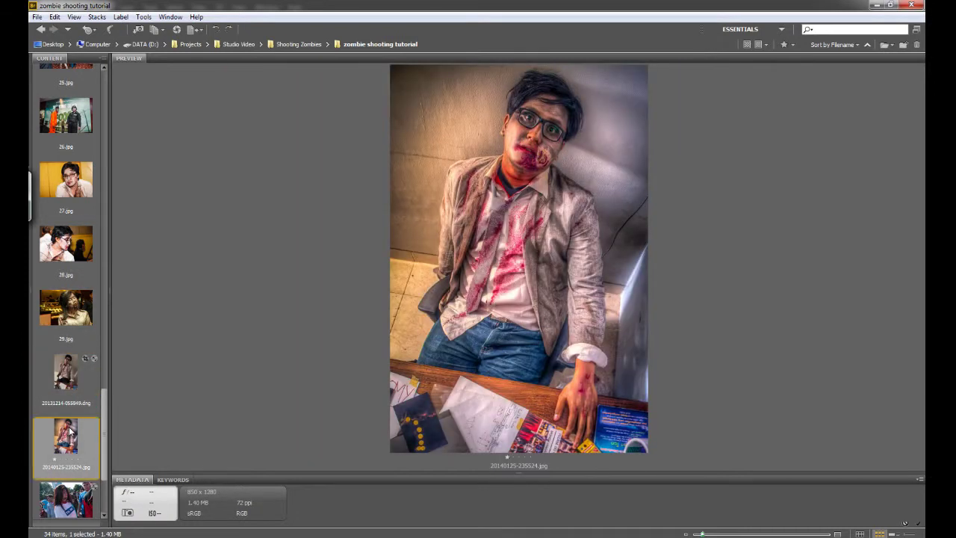
left_click(67, 388)
left_click(65, 437)
left_click(71, 384)
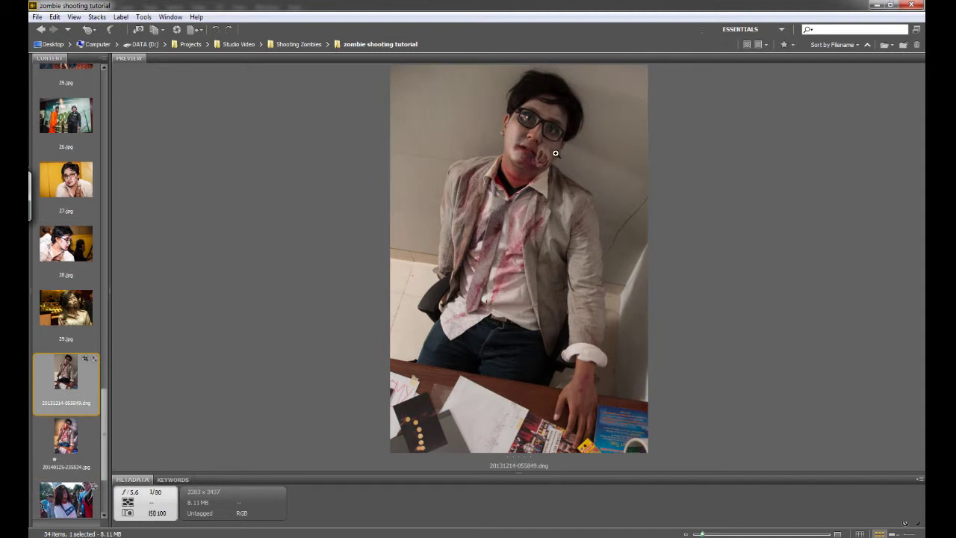
scroll(103, 443, "down", 1)
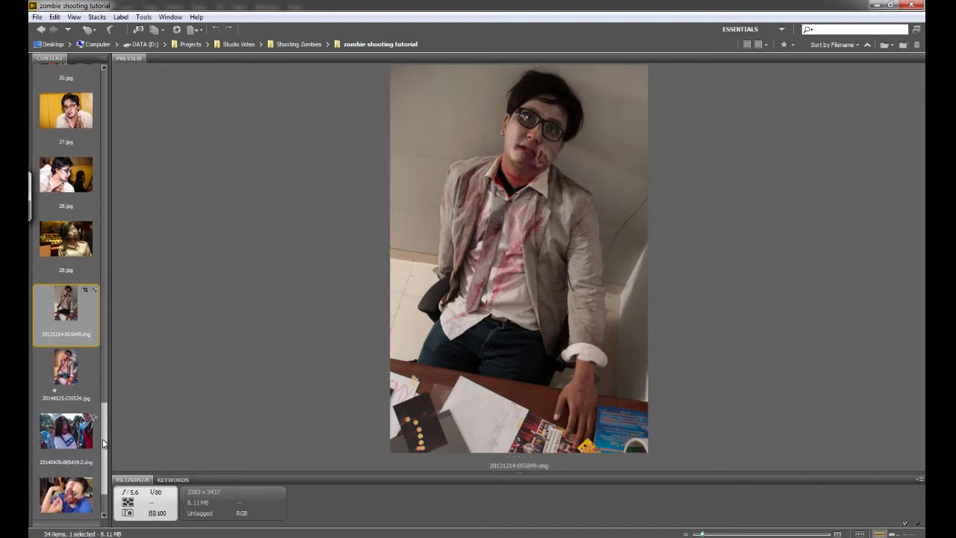
scroll(104, 444, "down", 1)
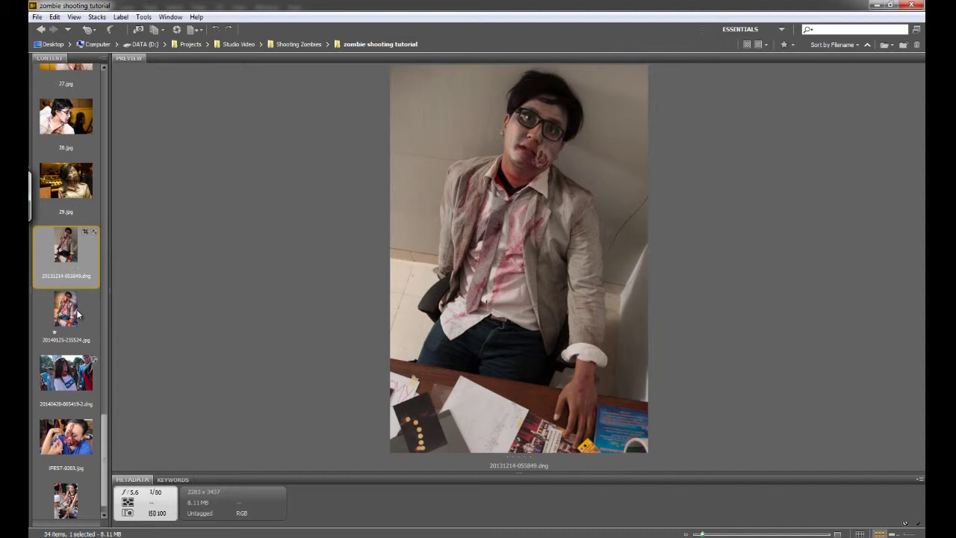
left_click(64, 372)
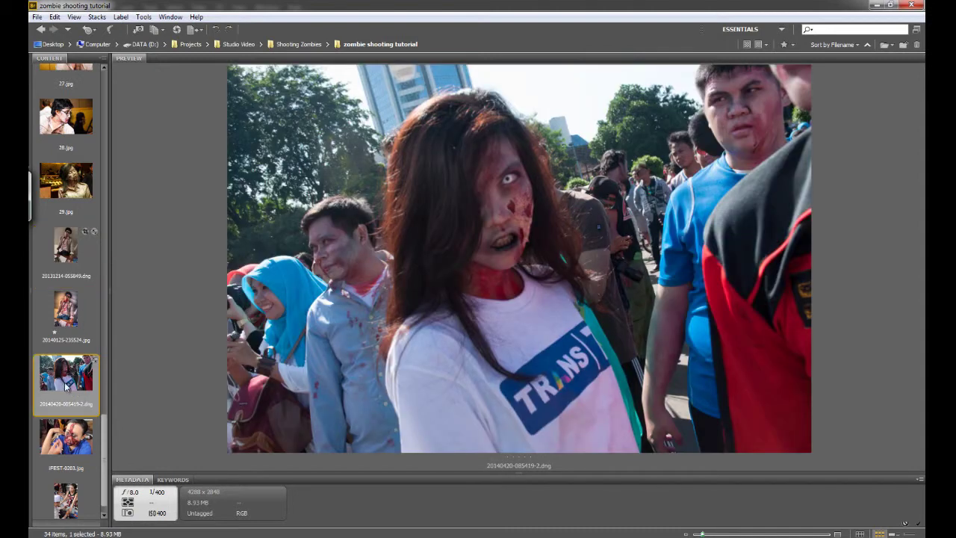
left_click(68, 435)
left_click(66, 496)
Select the zombie crowd photo in Camera Raw and push Clarity to +100
left_click(70, 378)
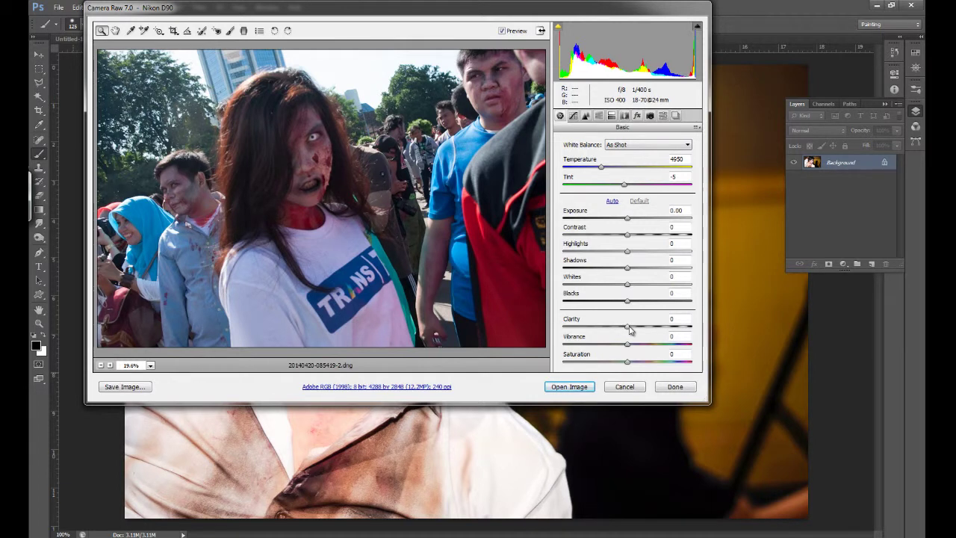
left_click_drag(627, 328, 704, 337)
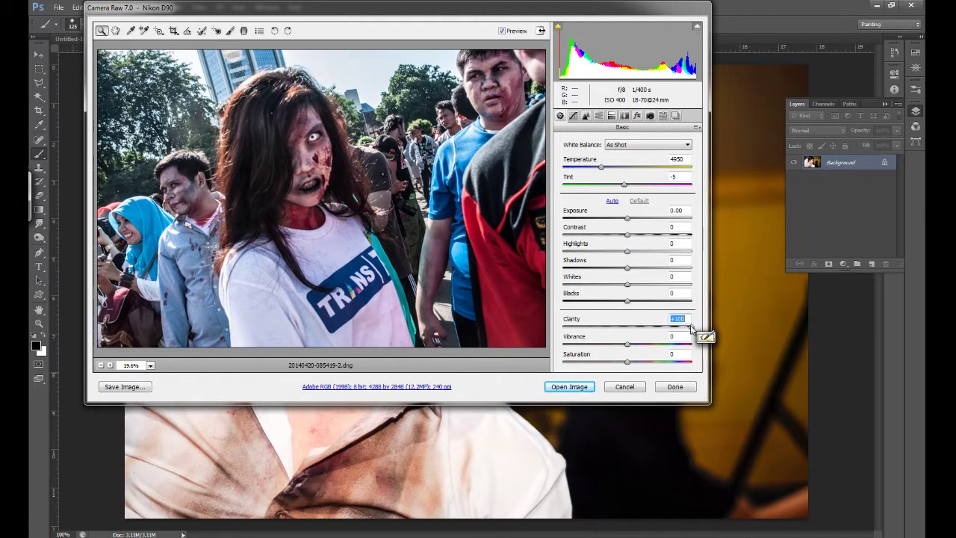
left_click_drag(691, 329, 561, 336)
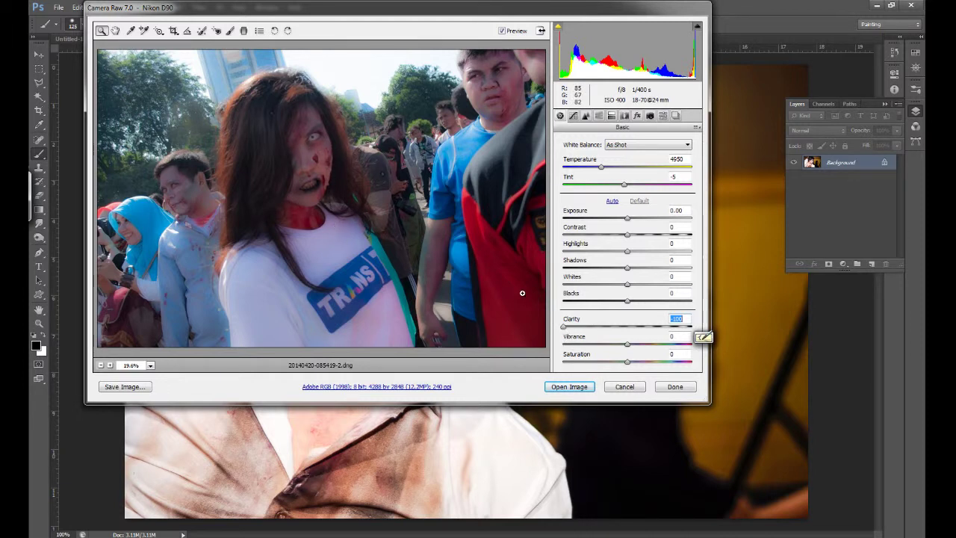
left_click_drag(565, 327, 696, 328)
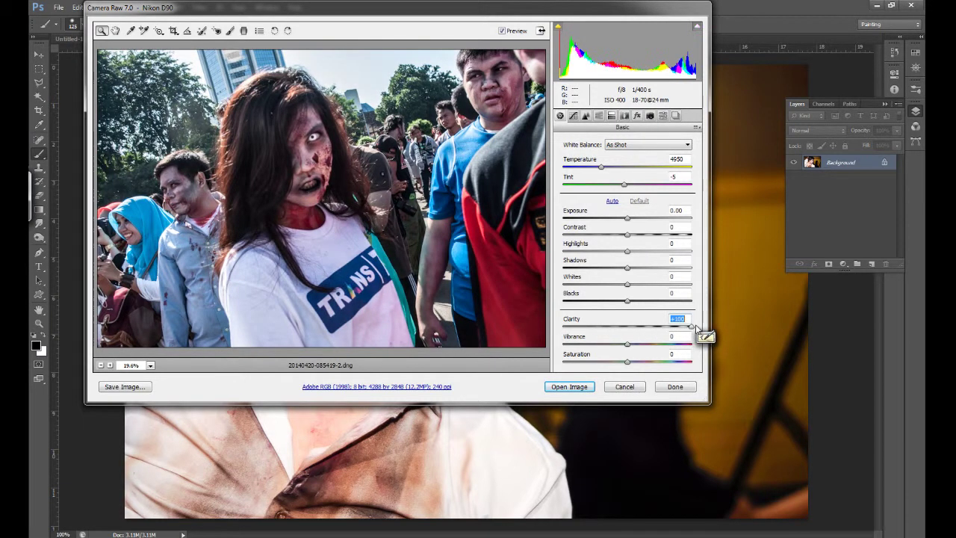
Set Contrast +56, Shadows +43, Whites +10, Blacks +26, Vibrance +33, and open the image
mouse_move(627, 235)
left_mouse_down()
mouse_move(663, 236)
mouse_move(624, 223)
left_mouse_up()
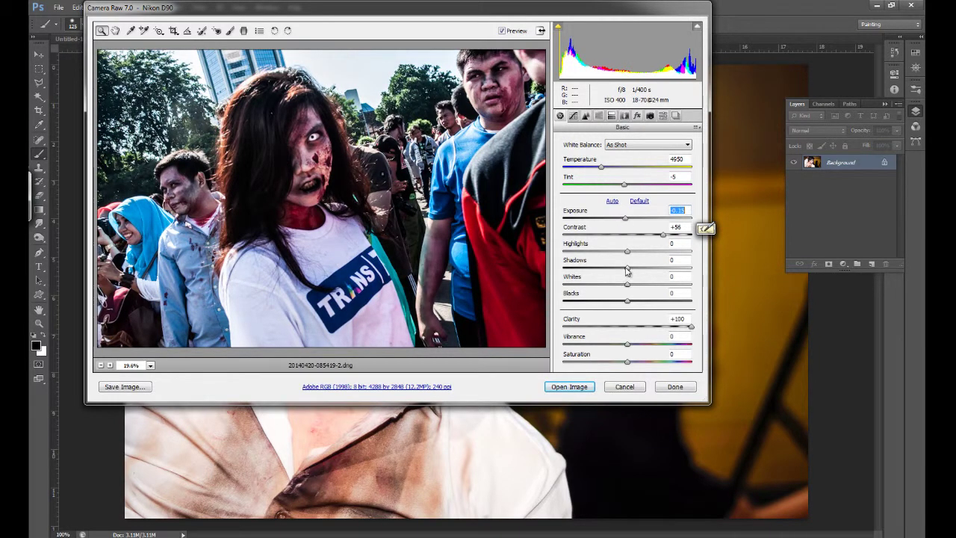
left_click_drag(626, 267, 655, 270)
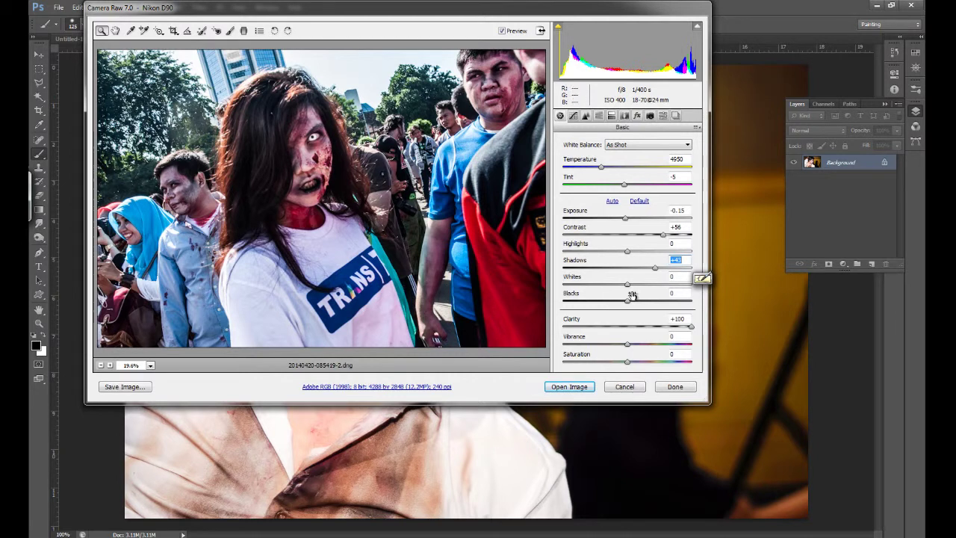
left_click_drag(627, 284, 641, 285)
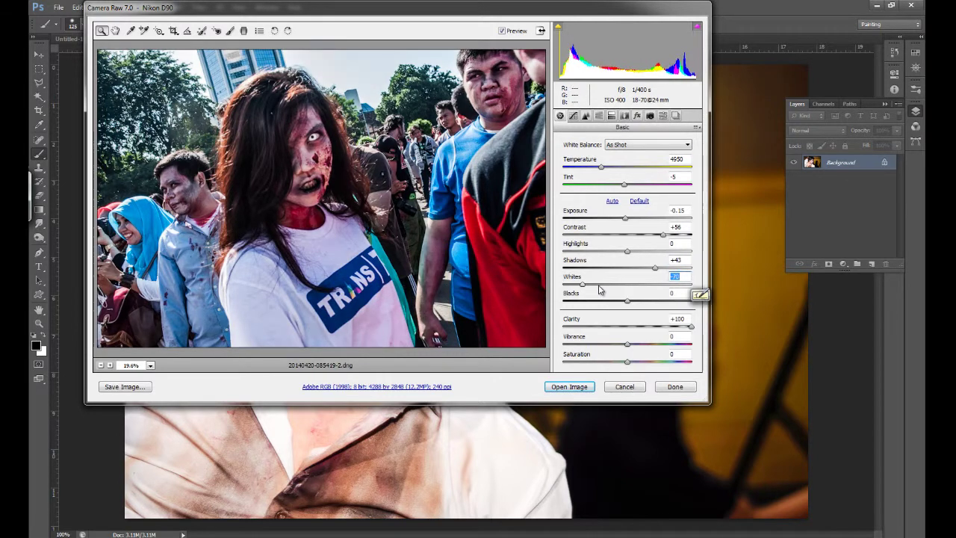
key("Tab")
left_click_drag(600, 301, 645, 302)
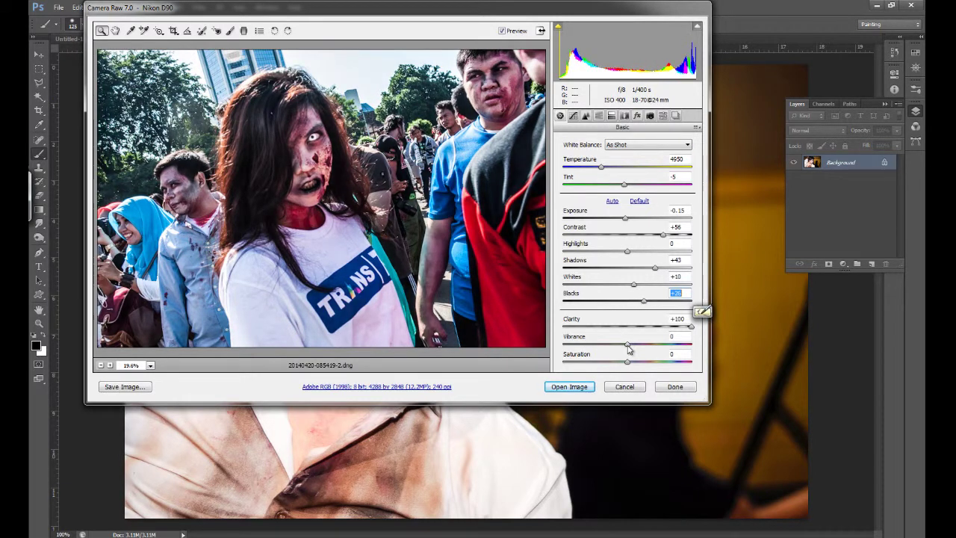
mouse_move(627, 344)
left_mouse_down()
mouse_move(662, 345)
mouse_move(649, 345)
left_mouse_up()
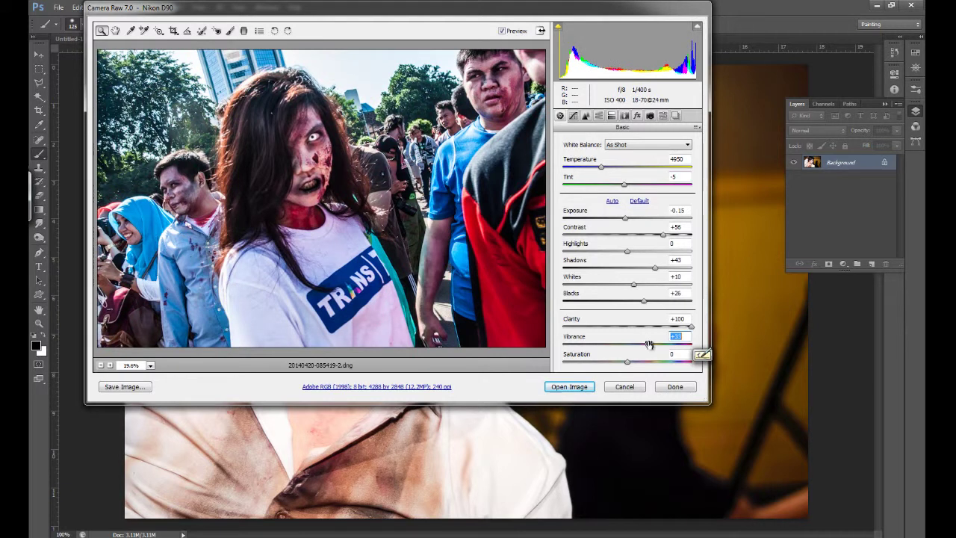
left_click(569, 387)
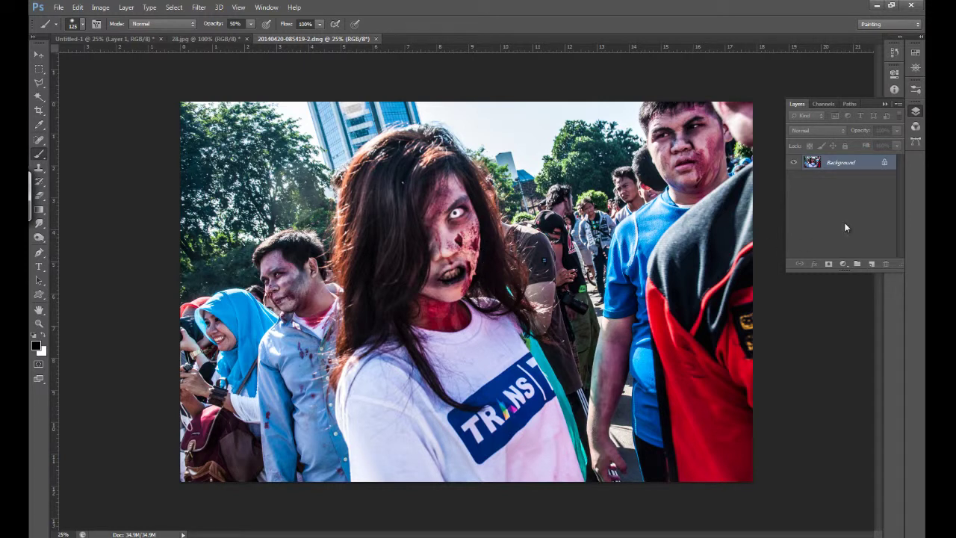
Add a Curves 1 adjustment layer shaped into an S-curve, then return to the Layers panel
left_click(843, 265)
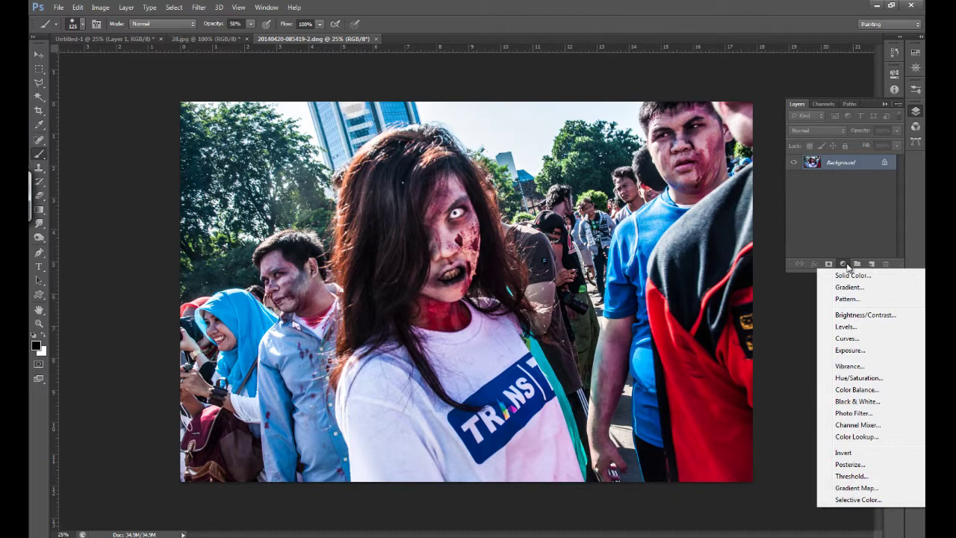
left_click(856, 339)
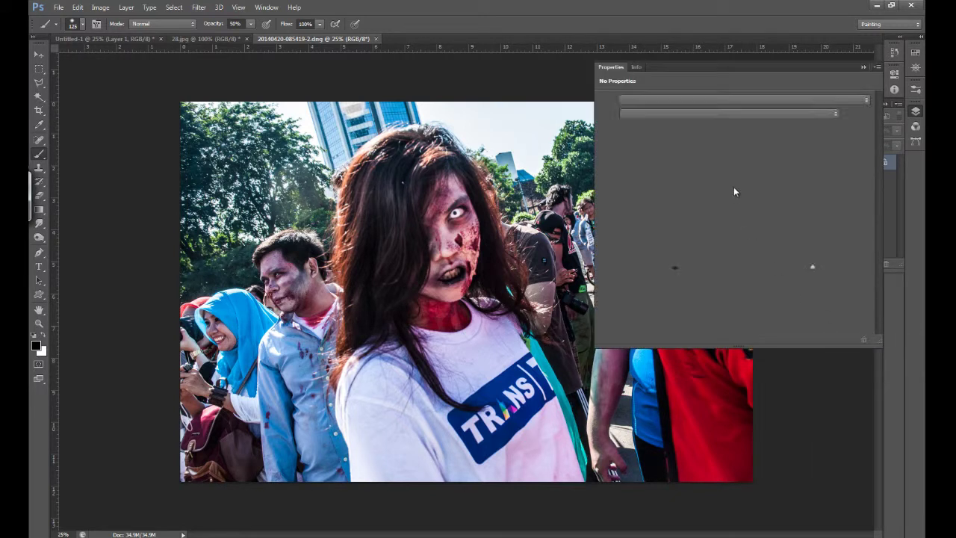
left_click_drag(778, 156, 775, 152)
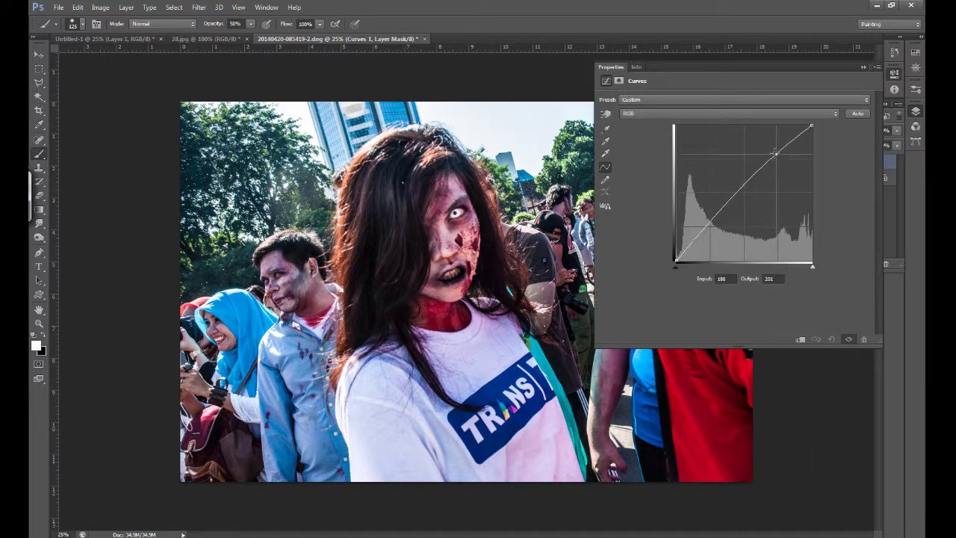
left_click(709, 221)
left_click_drag(709, 221, 719, 228)
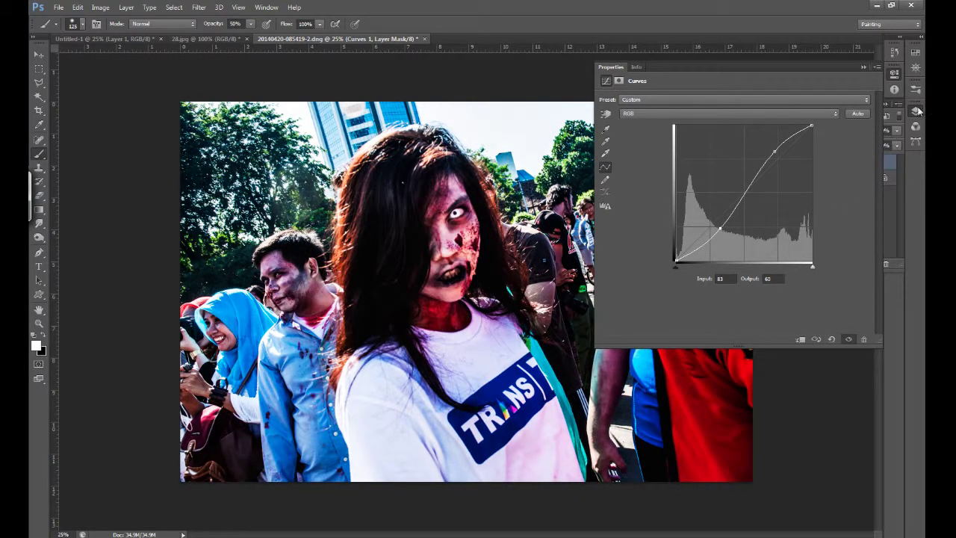
left_click(894, 73)
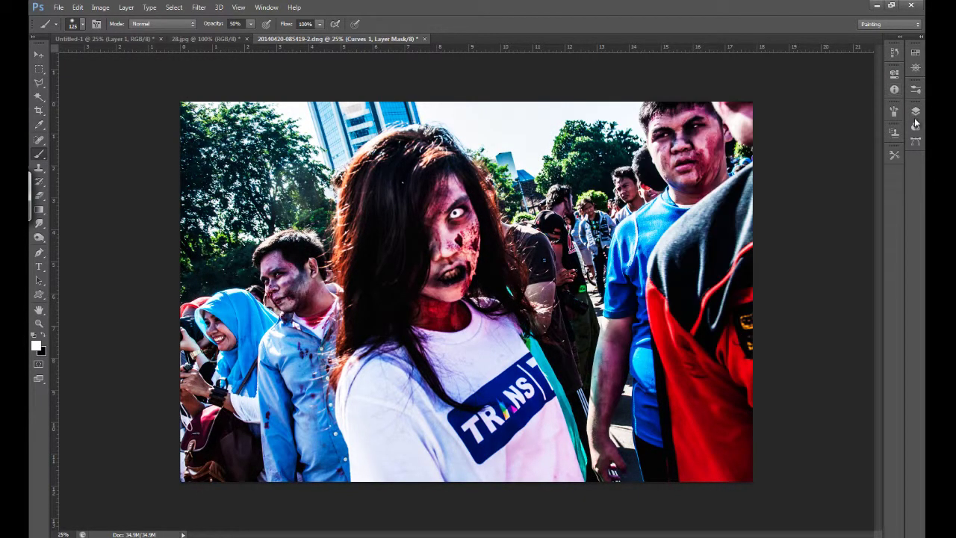
left_click(915, 111)
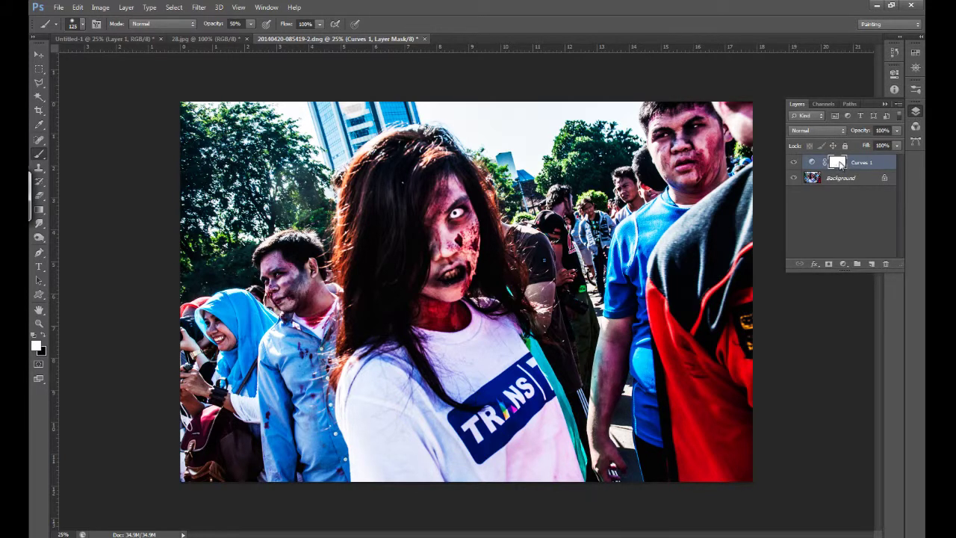
Invert the Curves 1 mask and paint white with a large brush over the girl
key("ctrl+i")
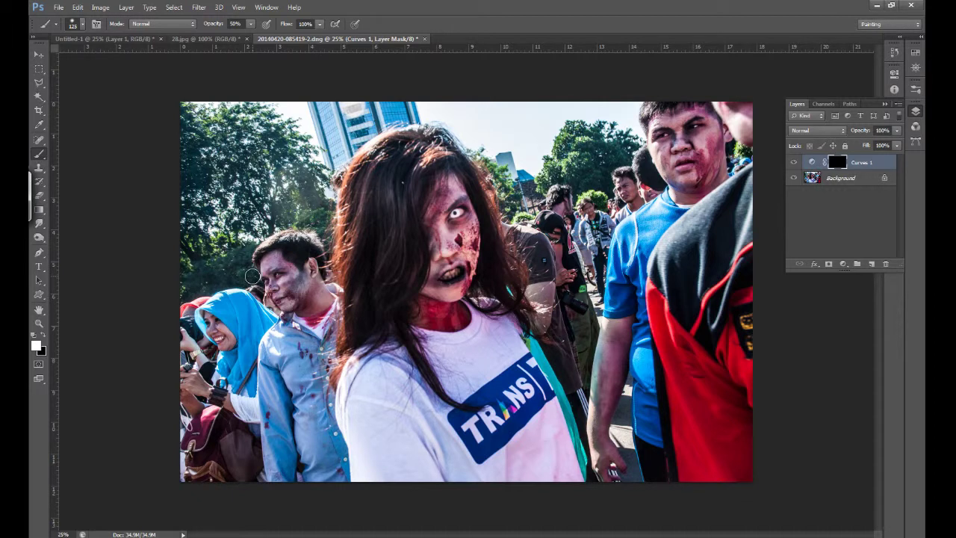
key("bracketright")
key("bracketright")
key("bracketright")
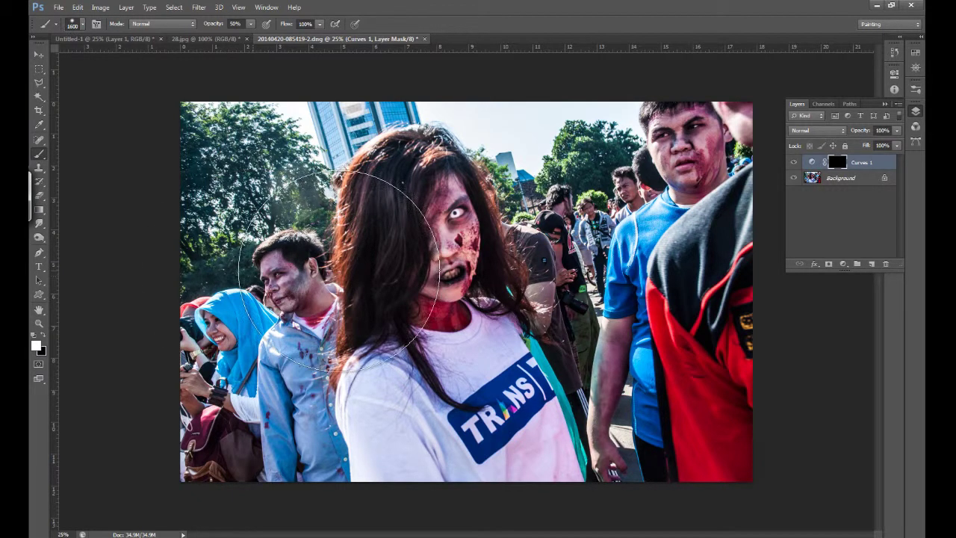
key("bracketleft")
mouse_move(418, 246)
left_mouse_down()
mouse_move(437, 345)
mouse_move(466, 357)
left_mouse_up()
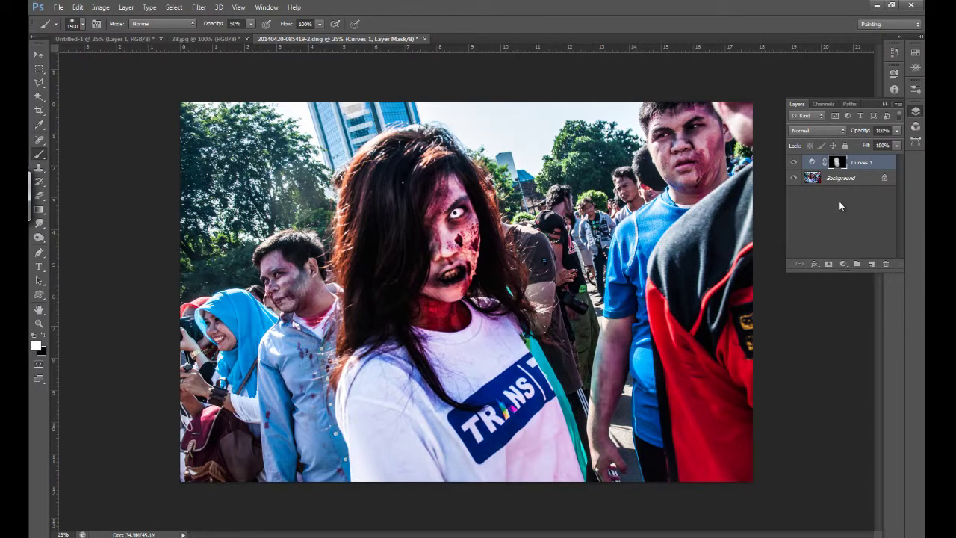
Toggle Curves 1 visibility to compare before and after, then reselect its layer mask
left_click(792, 162)
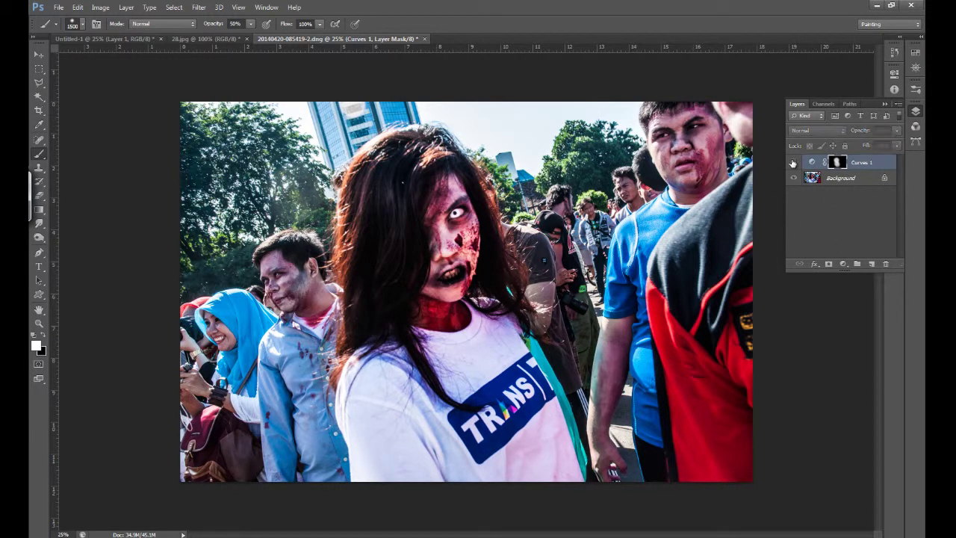
left_click(792, 162)
left_click(792, 162)
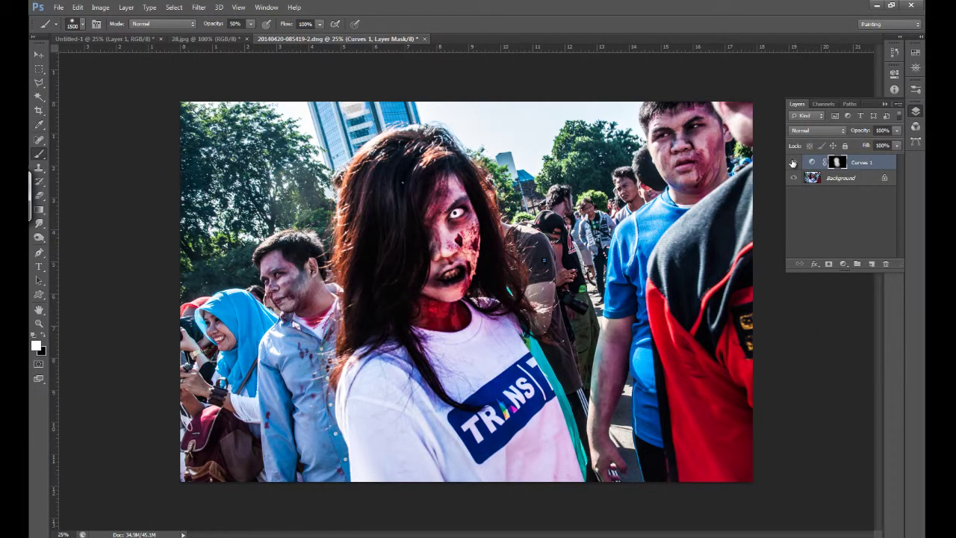
left_click(792, 162)
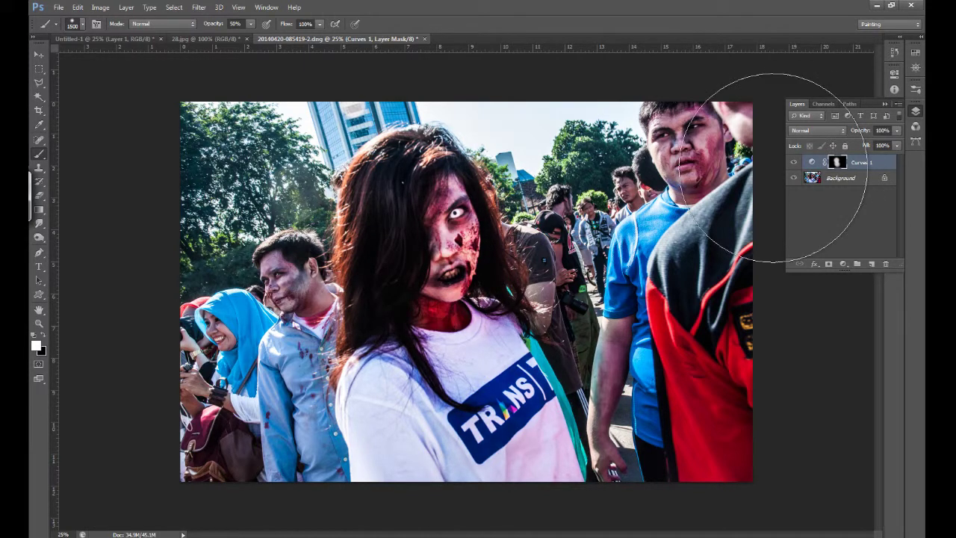
key("x")
left_click(820, 222)
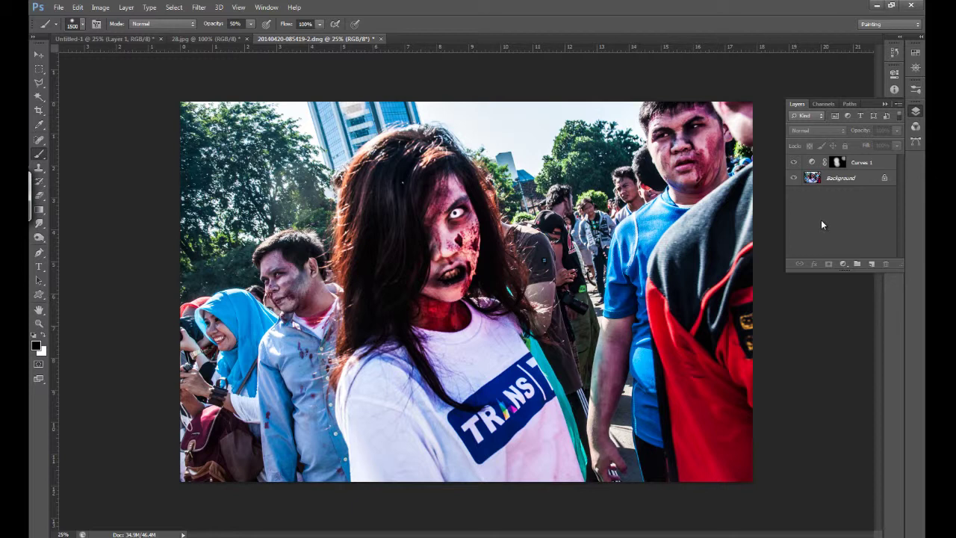
left_click(812, 163)
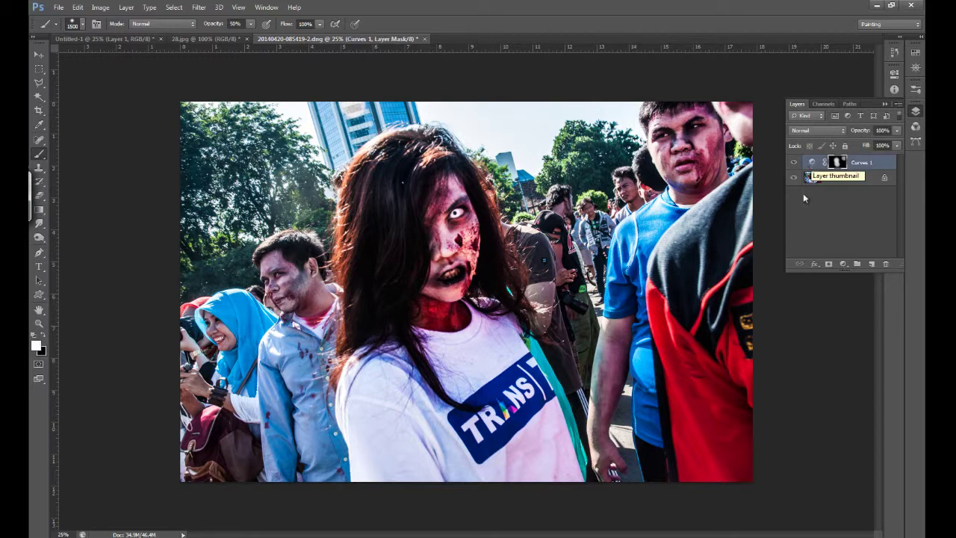
left_click_drag(811, 162, 807, 212)
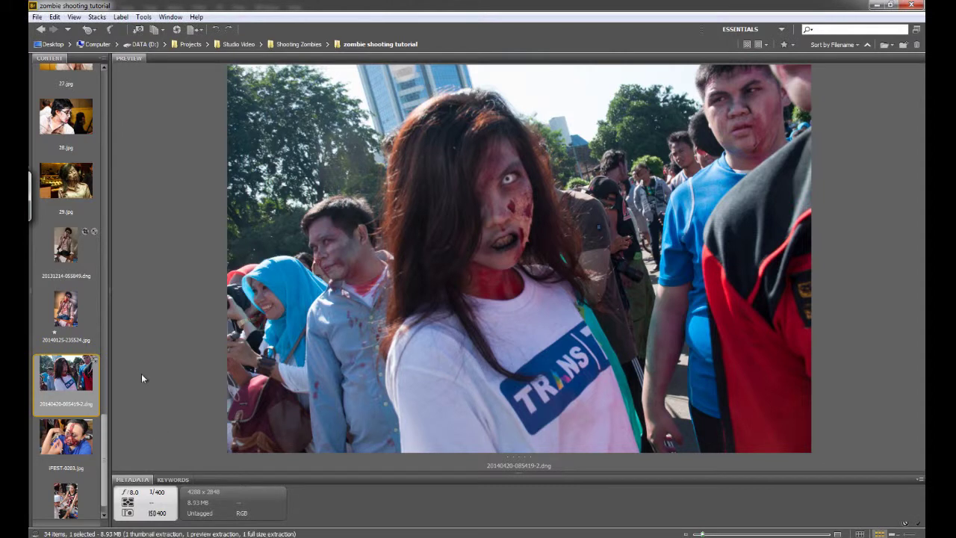
mouse_move(105, 466)
left_mouse_down()
mouse_move(103, 97)
mouse_move(113, 438)
left_mouse_up()
left_click(85, 91)
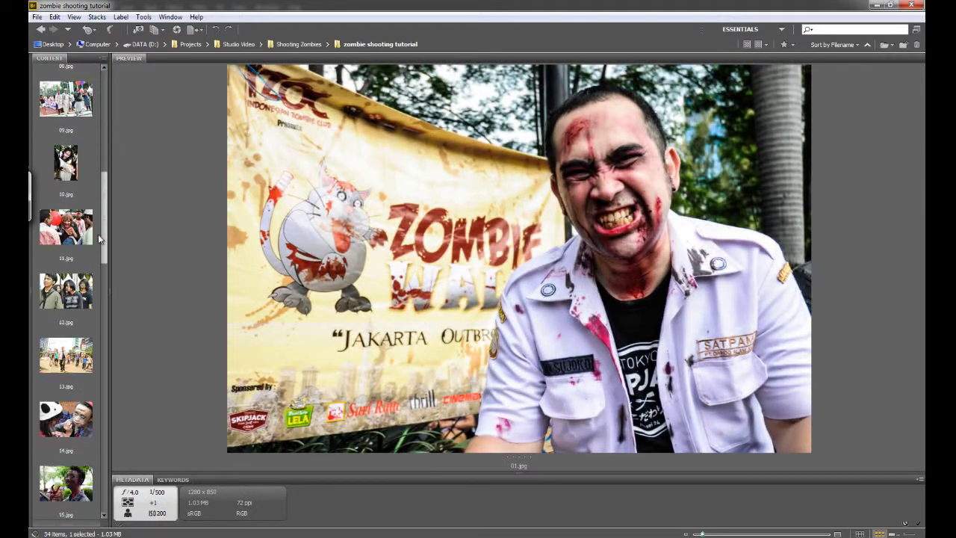
left_click(74, 356)
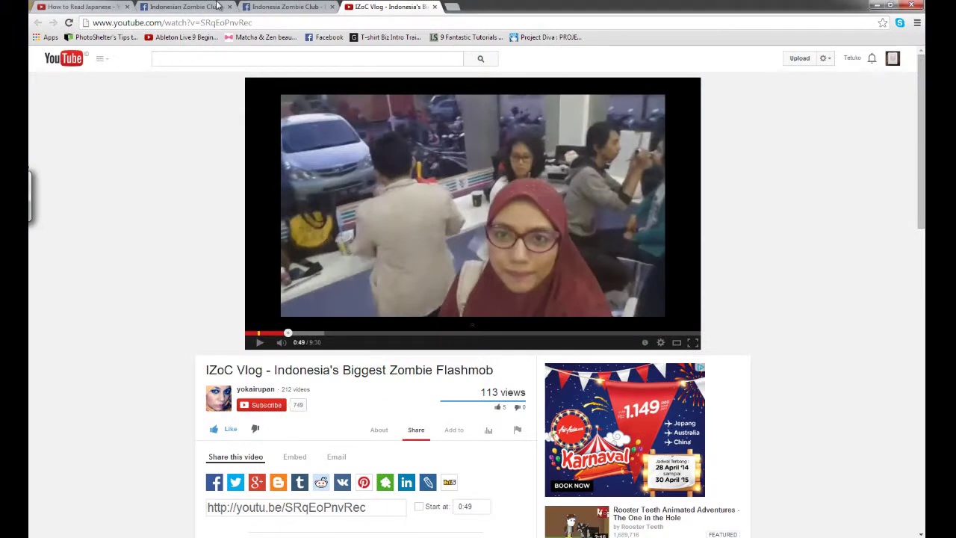
Switch Chrome to the Indonesian Zombie Club - IZOC Facebook tab
key("ctrl+2")
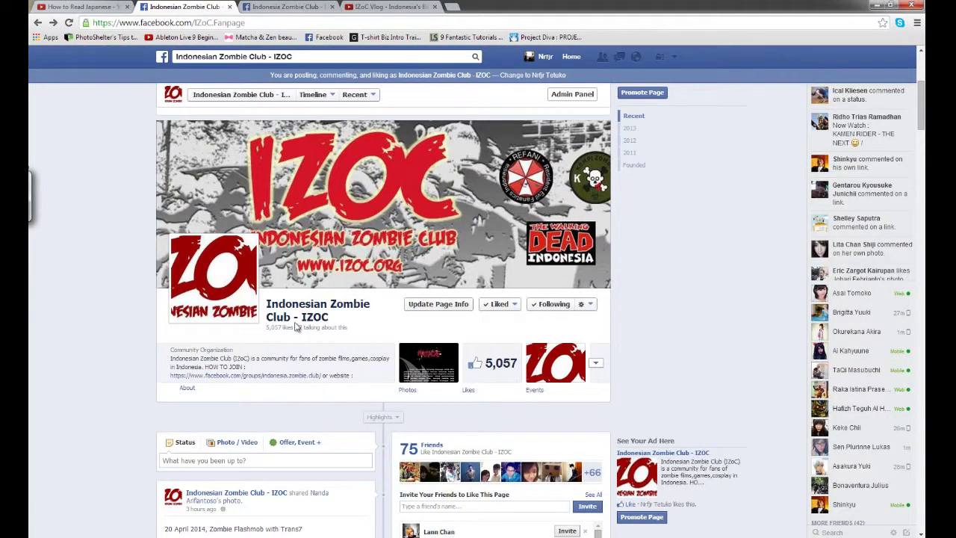